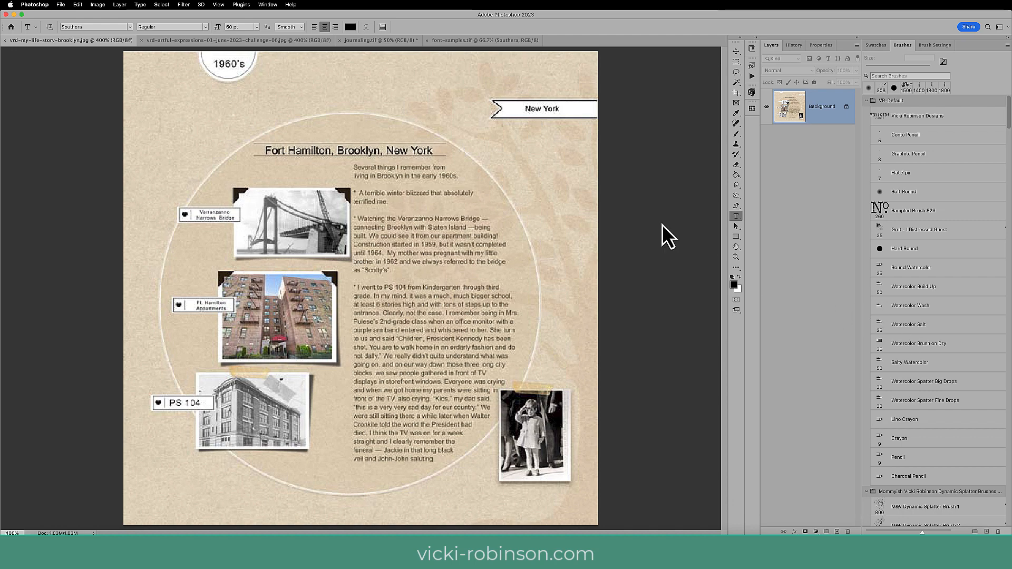
# View the art journaling challenge layout, and return to the Brooklyn life story page.
pyautogui.click(235, 41)
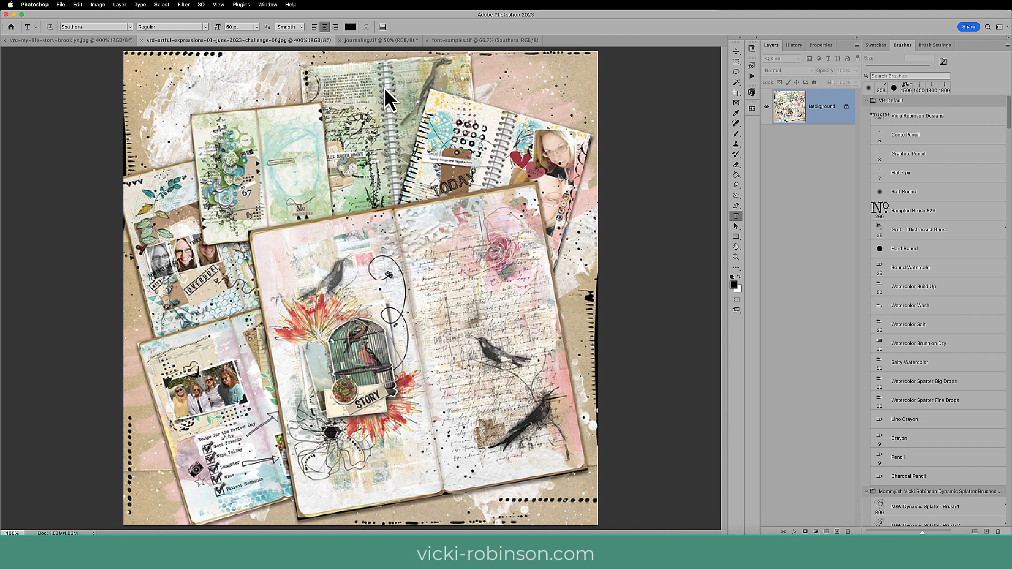
pyautogui.click(119, 42)
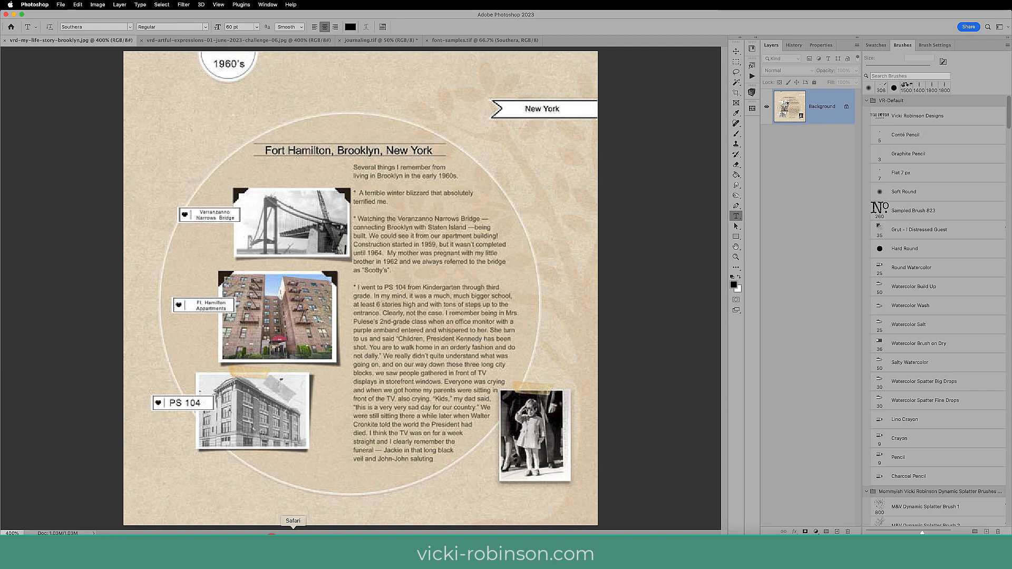
# Switch to Safari and open the Script > Handwritten font category on dafont.com.
pyautogui.click(290, 546)
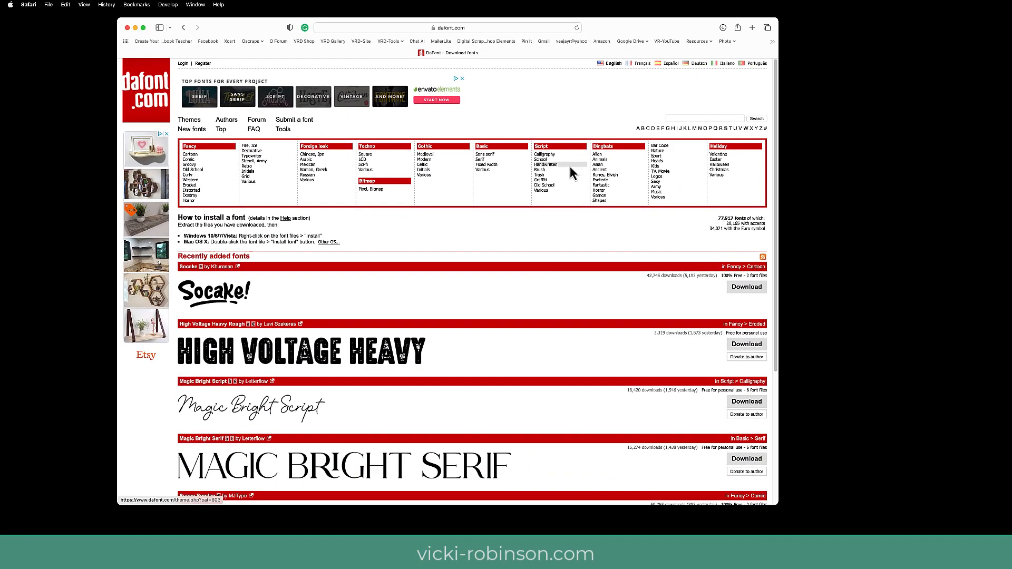
pyautogui.click(570, 165)
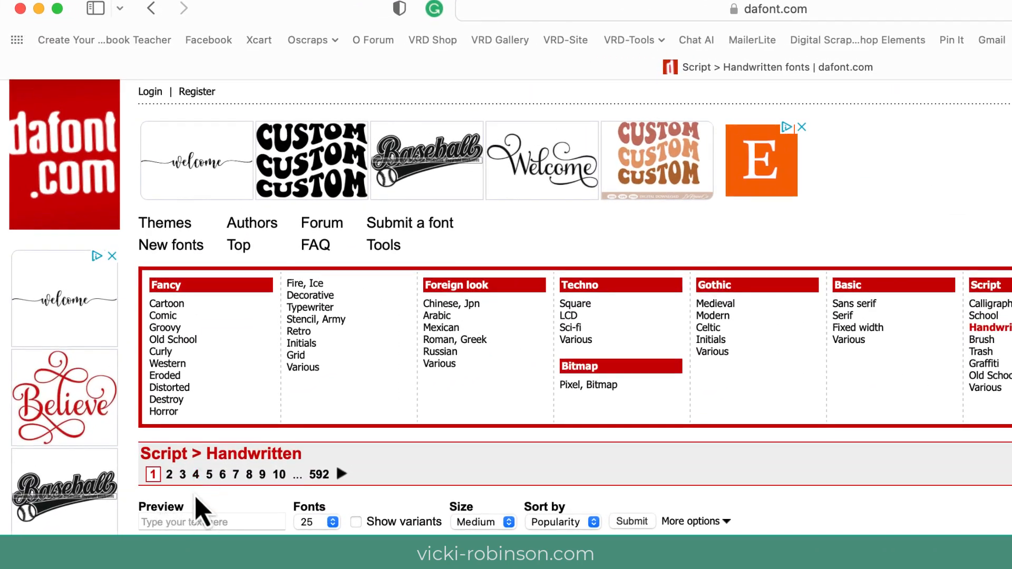
# Preview the handwritten fonts with the pasted text "Art journaling has become a regular practice.", showing 100 fonts at Large size.
pyautogui.click(168, 522)
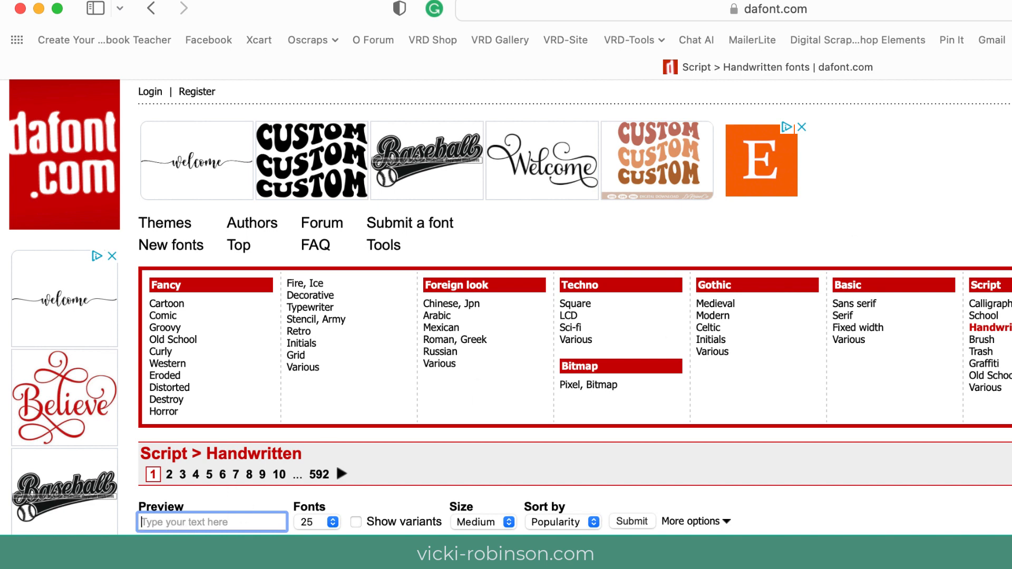
pyautogui.press('super+v')
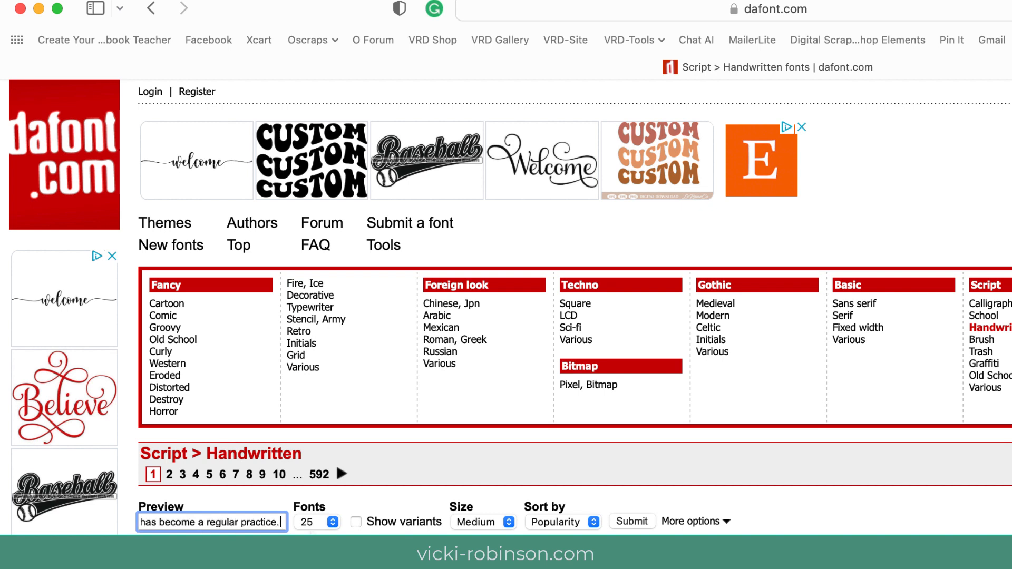
pyautogui.click(333, 522)
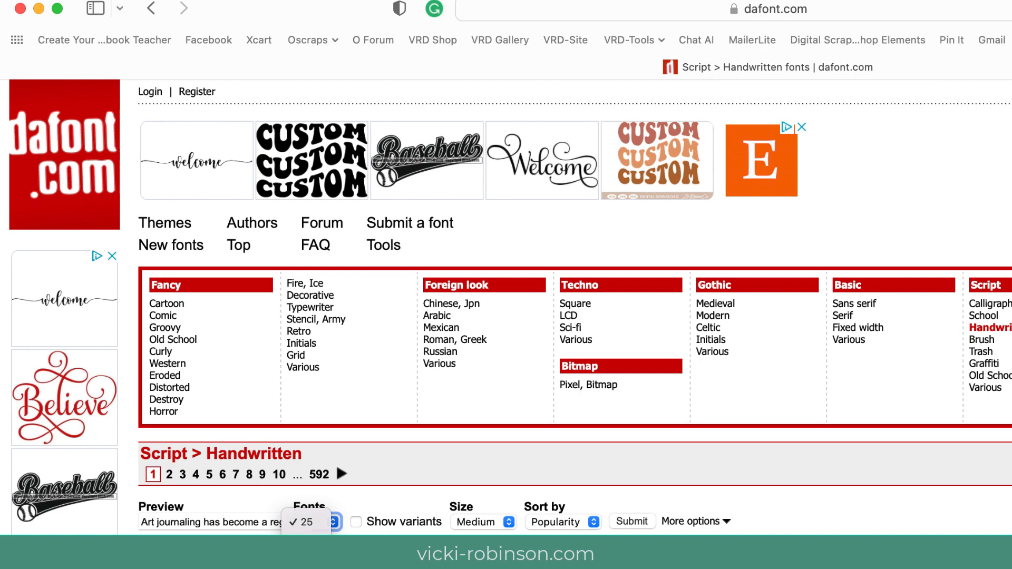
pyautogui.click(308, 559)
pyautogui.click(509, 525)
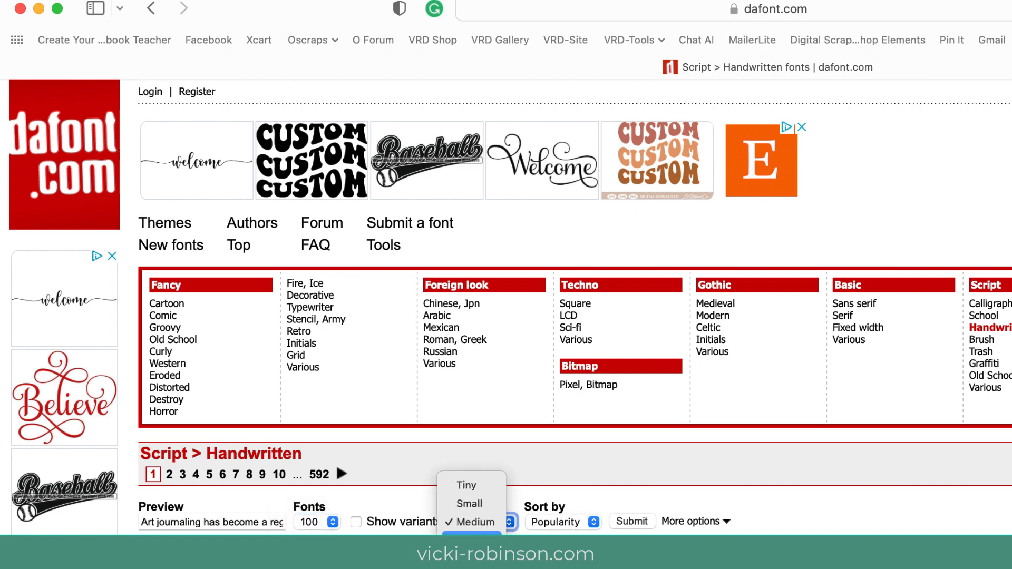
pyautogui.click(472, 539)
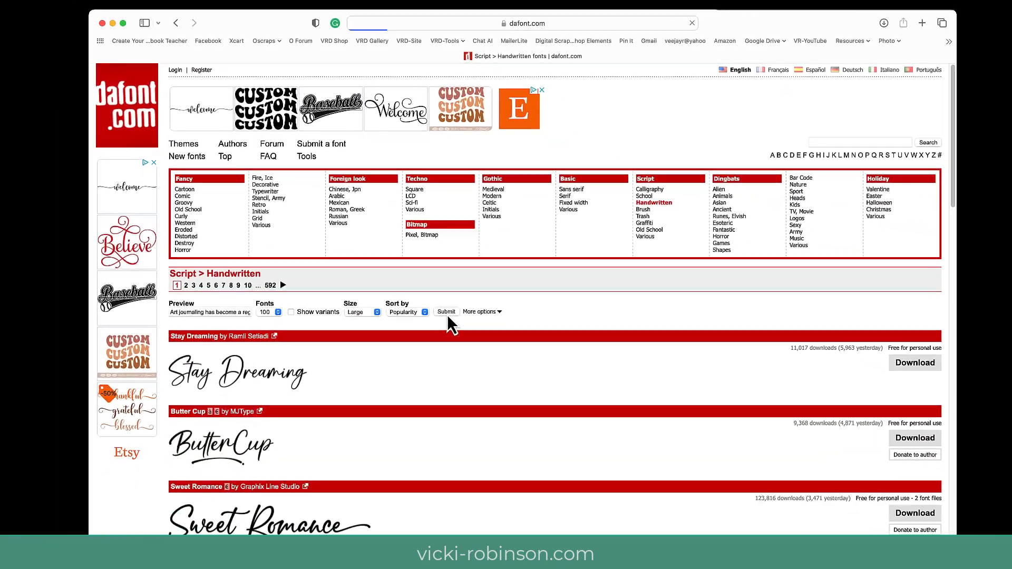
pyautogui.click(602, 488)
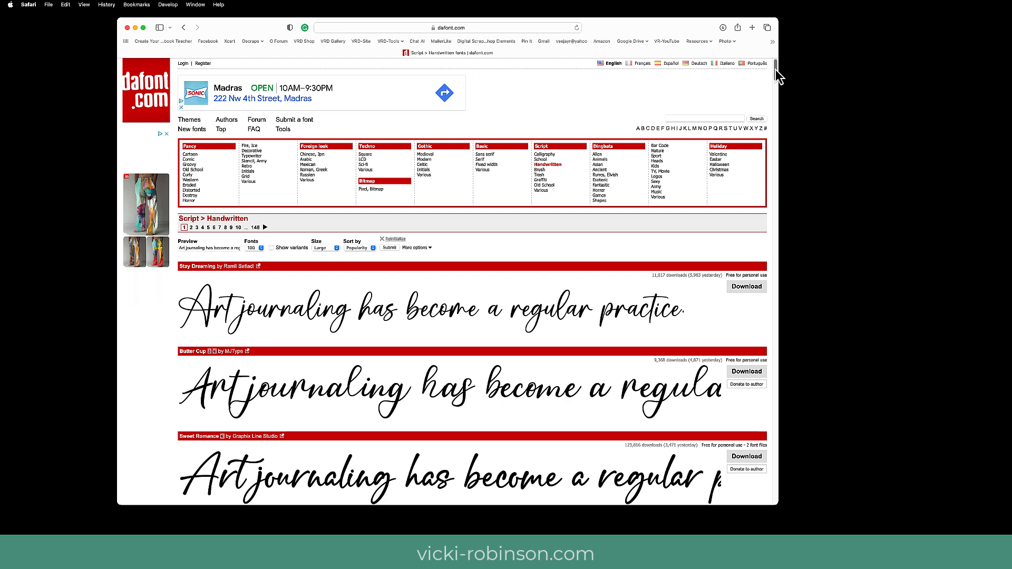
# Look through the handwritten font previews for a style suited to journaling.
pyautogui.moveTo(776, 68); pyautogui.dragTo(777, 83)
pyautogui.moveTo(774, 82); pyautogui.dragTo(775, 90)
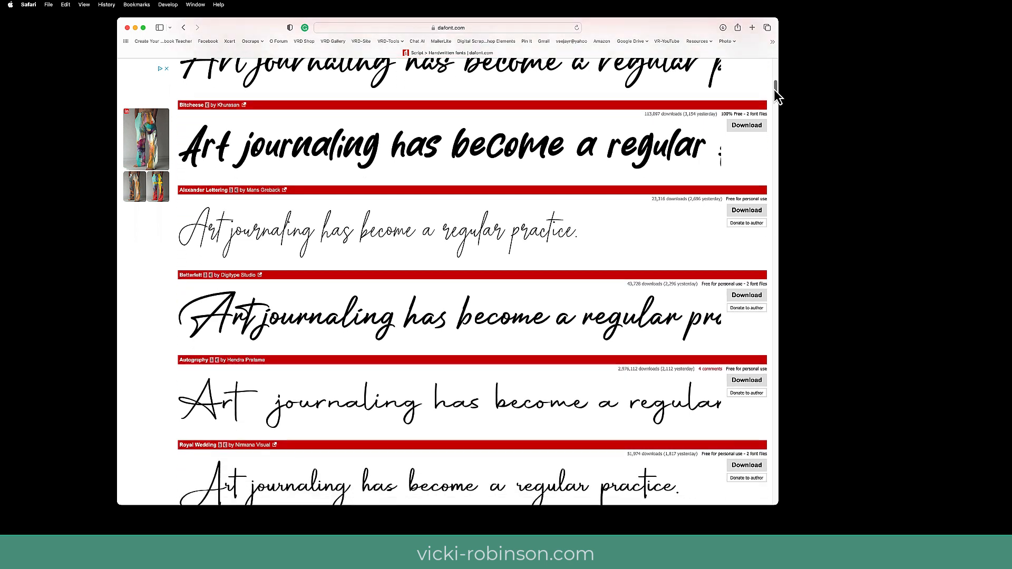
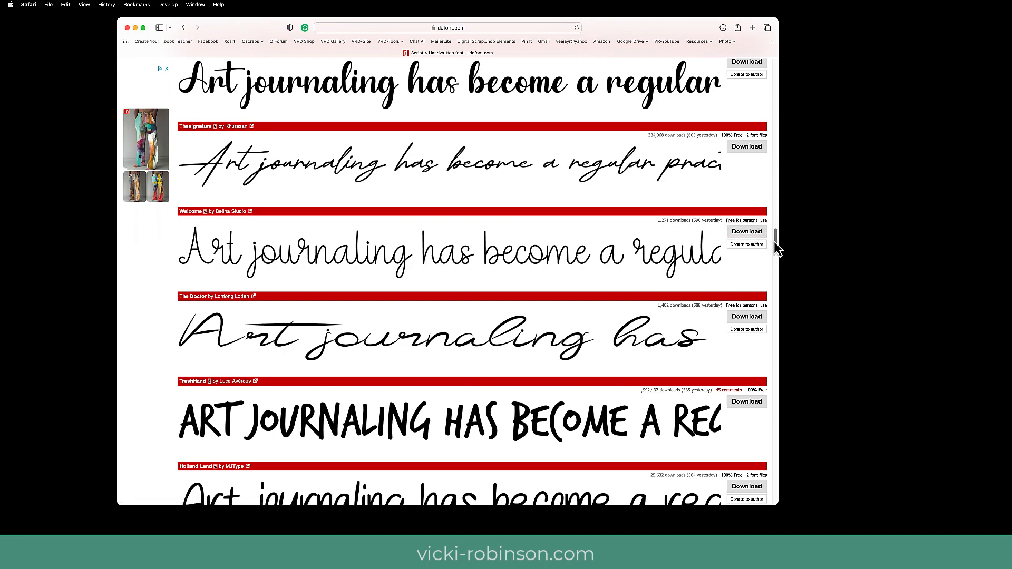
# Search dafont.com for the "southera" font.
pyautogui.moveTo(776, 238)
pyautogui.mouseDown()
pyautogui.moveTo(770, 87)
pyautogui.moveTo(748, 75)
pyautogui.mouseUp()
pyautogui.click(677, 120)
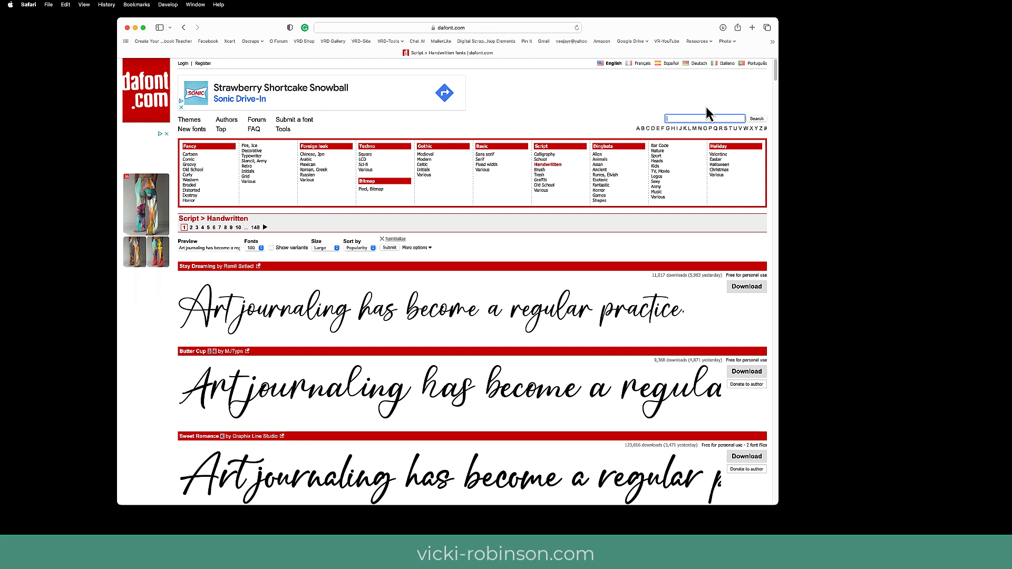
pyautogui.write('aouther')
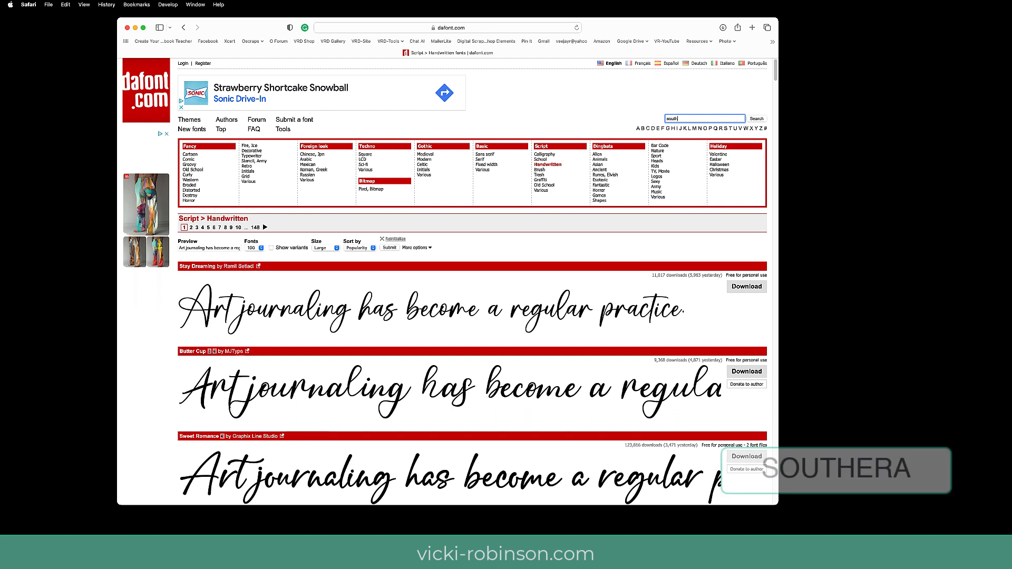
pyautogui.write('a')
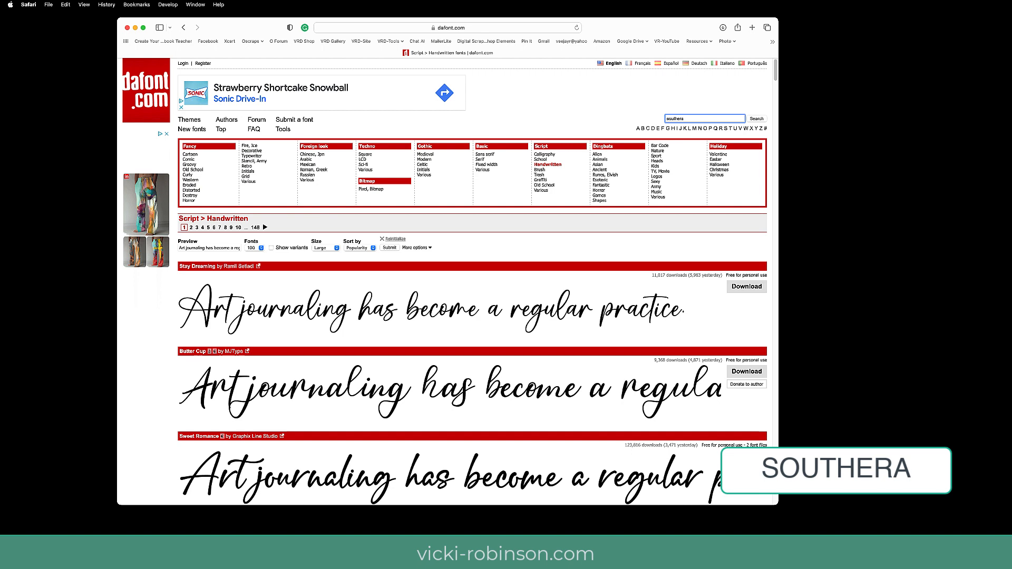
pyautogui.click(757, 119)
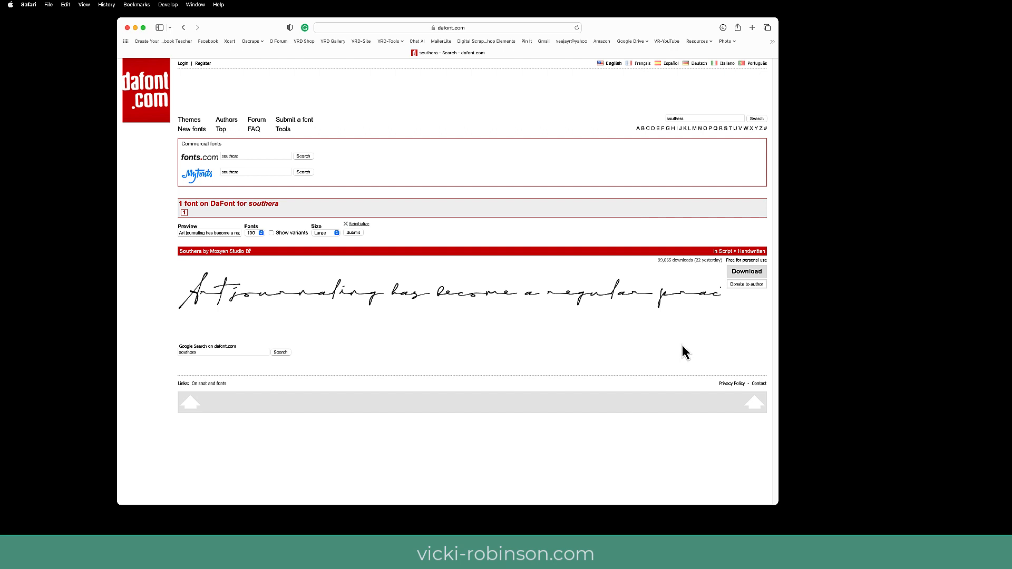
# Search dafont.com for "jellyka" fonts and look through their handwriting previews.
pyautogui.moveTo(688, 120); pyautogui.dragTo(659, 118)
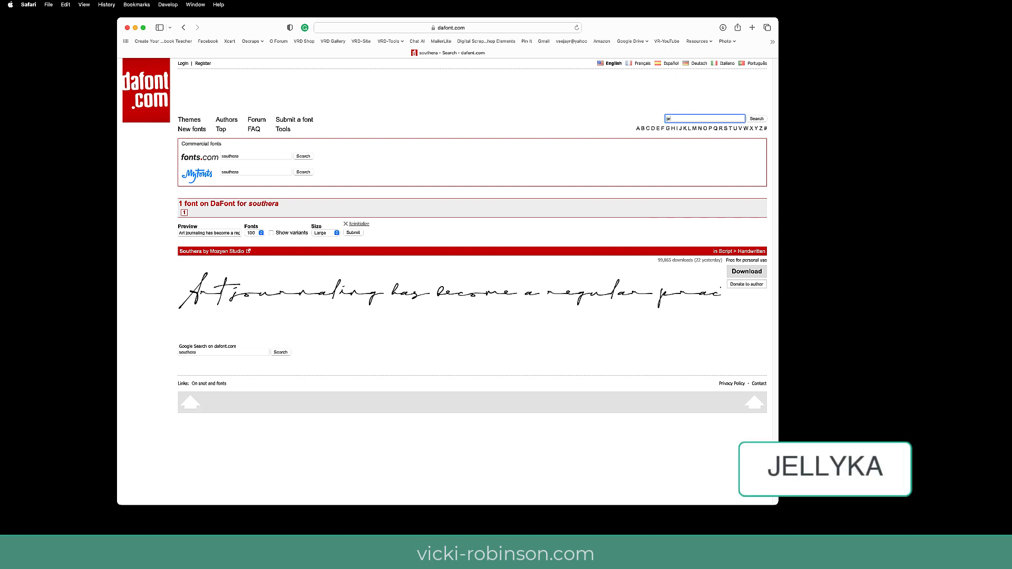
pyautogui.write('jellyka')
pyautogui.click(758, 119)
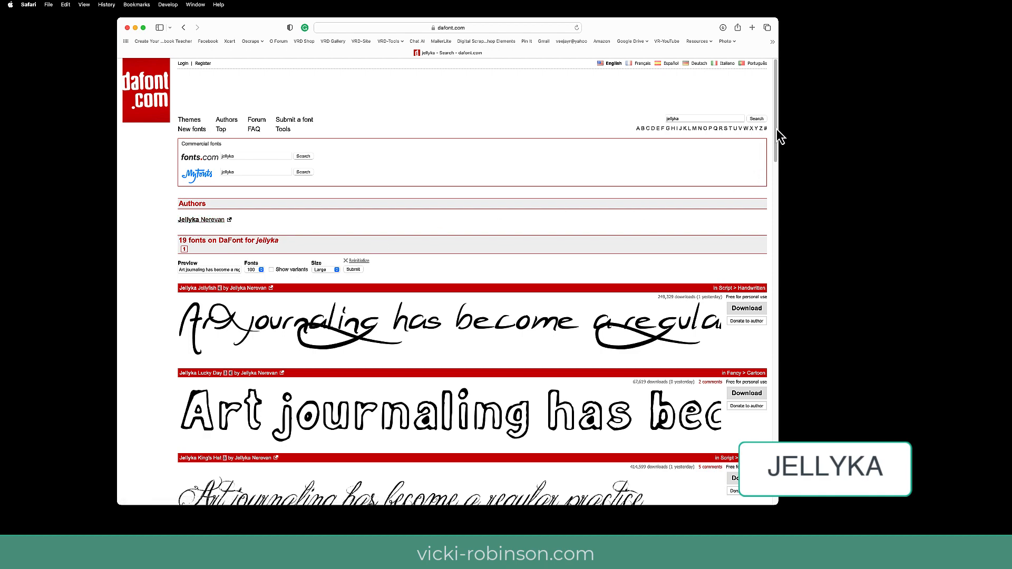
pyautogui.moveTo(780, 126); pyautogui.dragTo(627, 227)
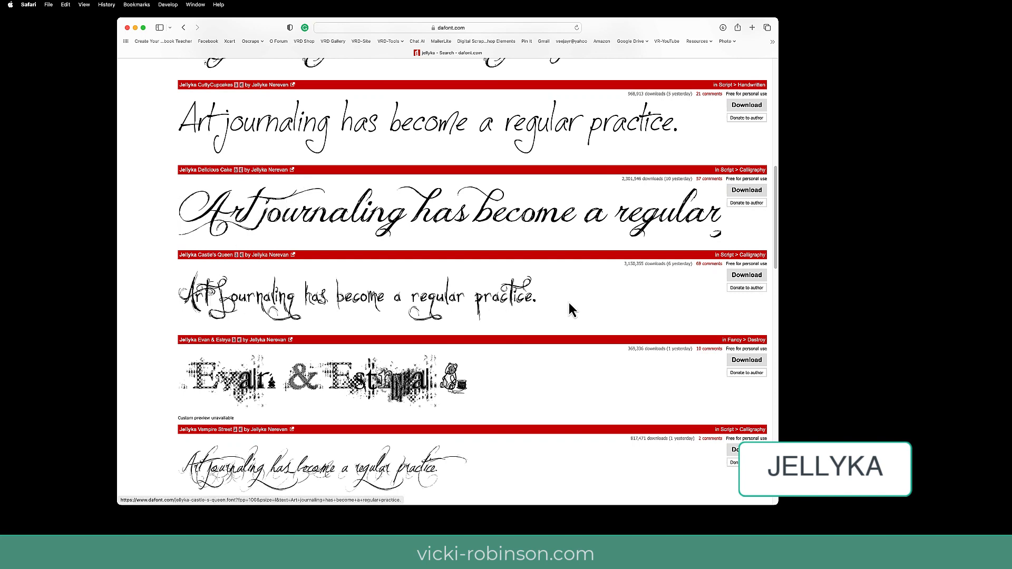
pyautogui.moveTo(776, 174); pyautogui.dragTo(780, 74)
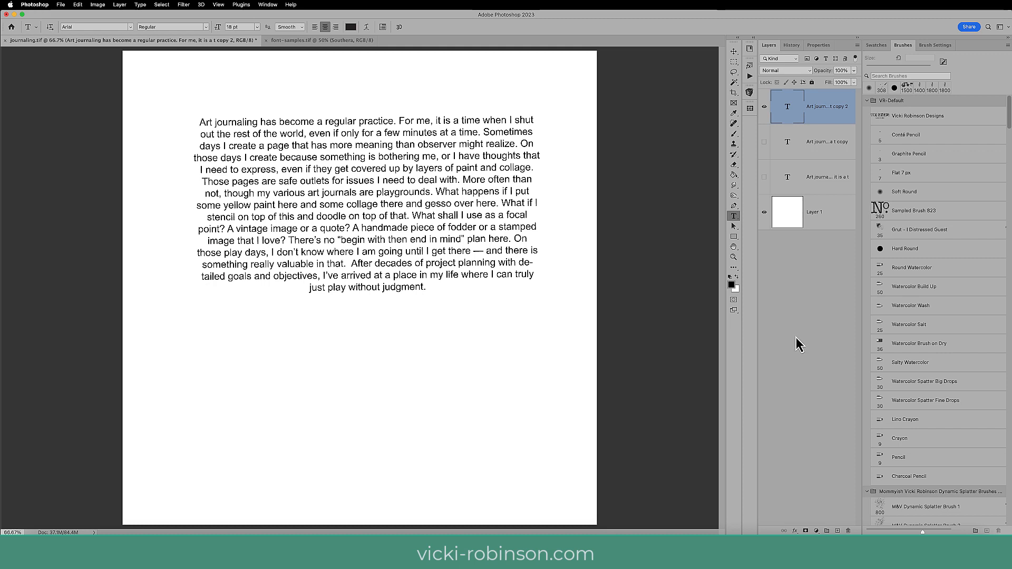
# Switch to Photoshop and change the whole journaling paragraph to the Southera Regular font at 30 pt.
pyautogui.click(367, 215)
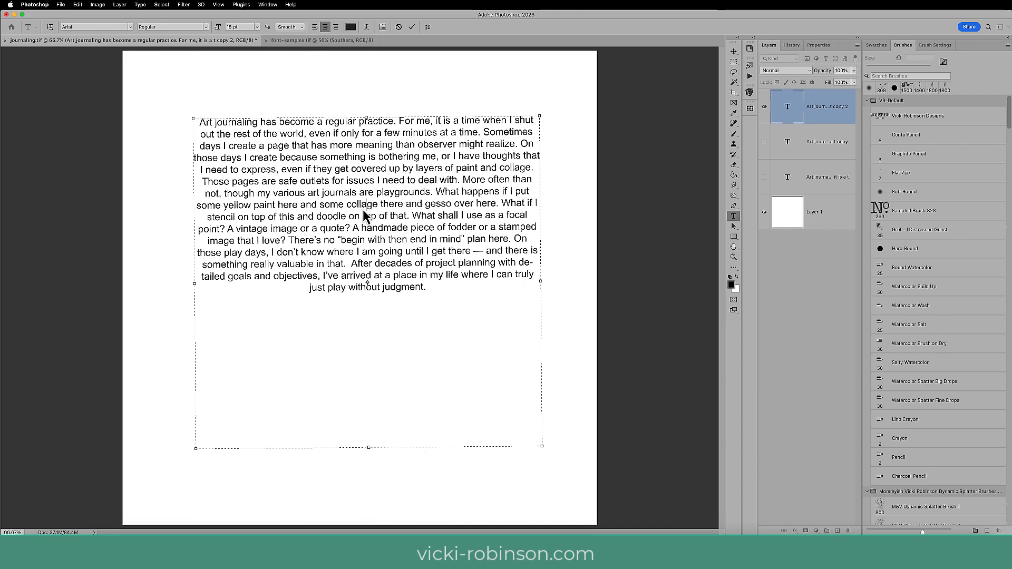
pyautogui.press('super+a')
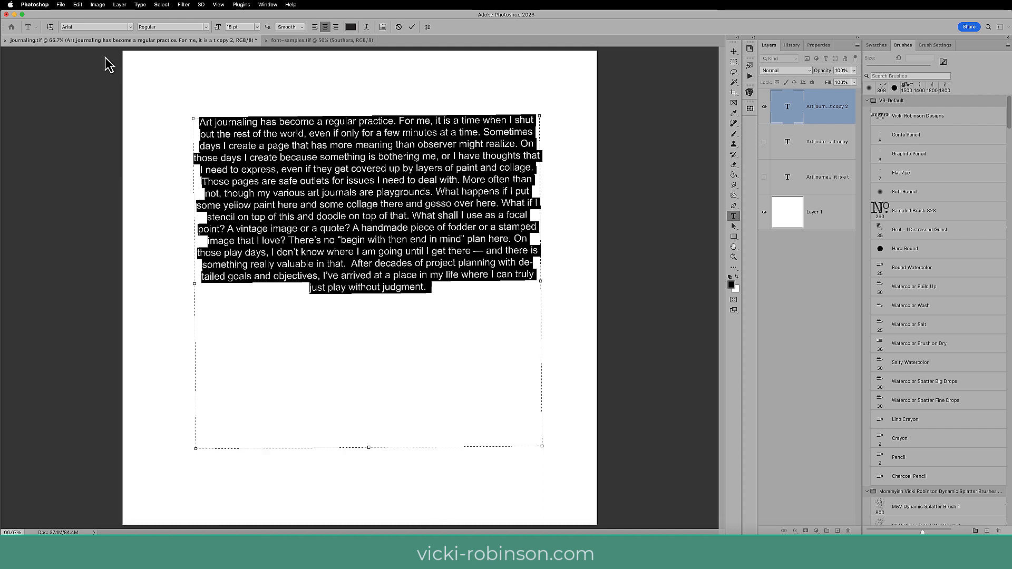
pyautogui.click(84, 27)
pyautogui.moveTo(85, 27); pyautogui.dragTo(57, 29)
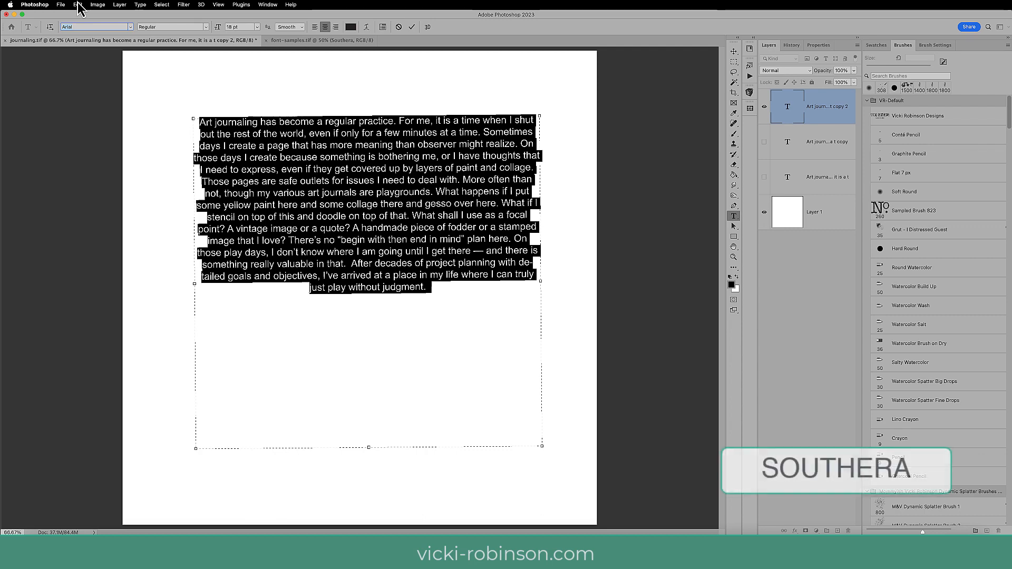
pyautogui.write('south')
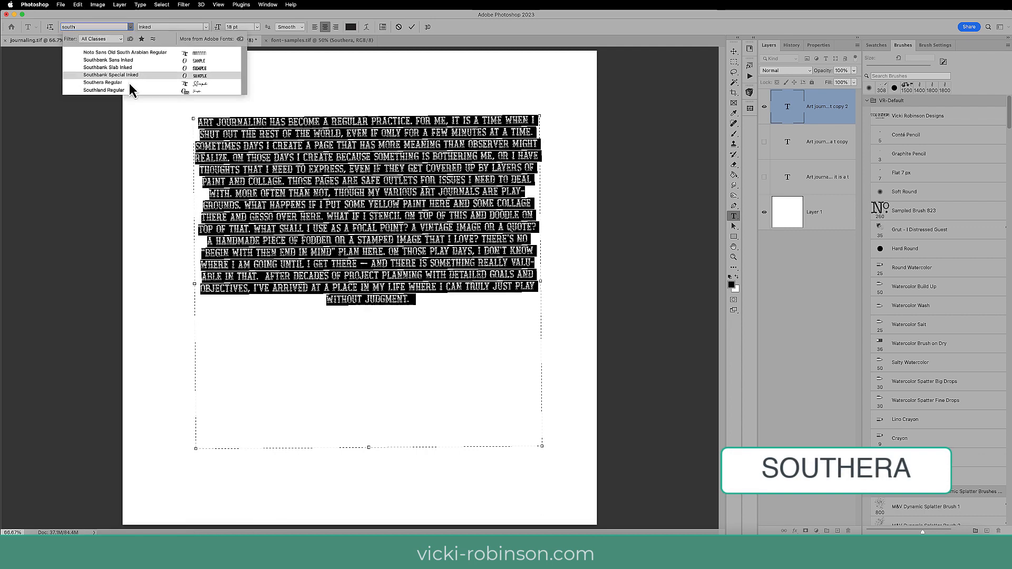
pyautogui.click(127, 84)
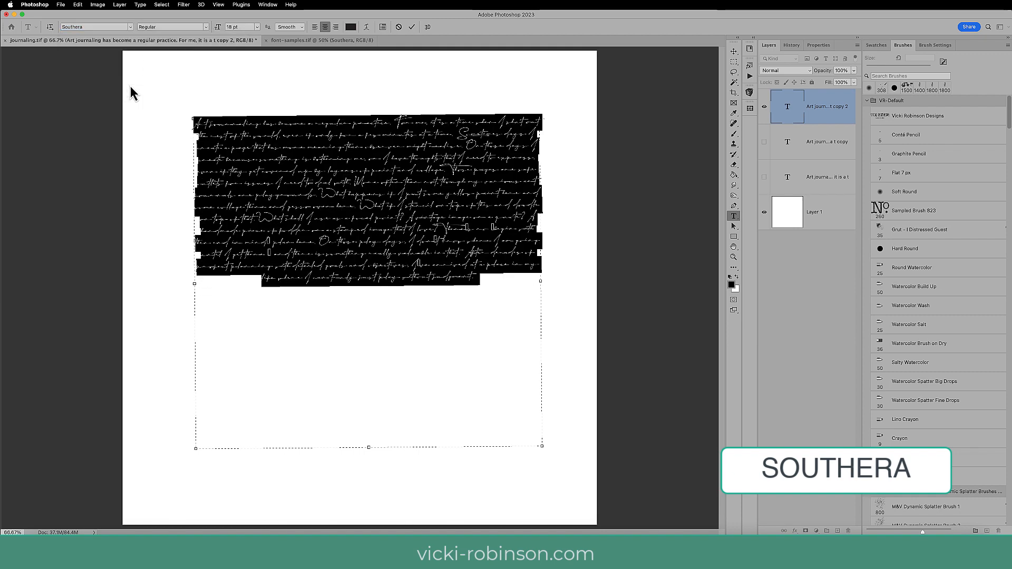
pyautogui.click(257, 28)
pyautogui.click(243, 131)
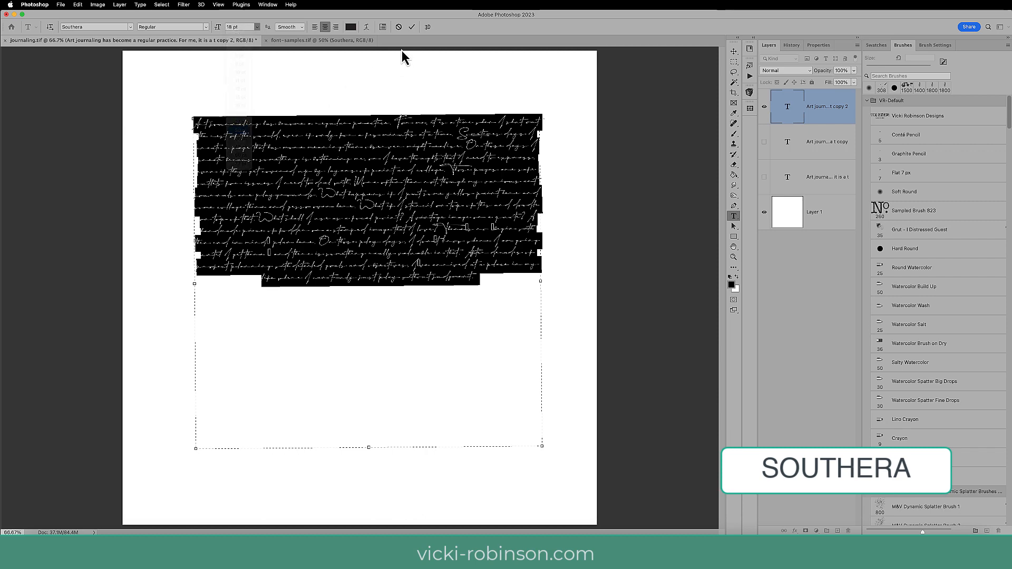
pyautogui.click(412, 27)
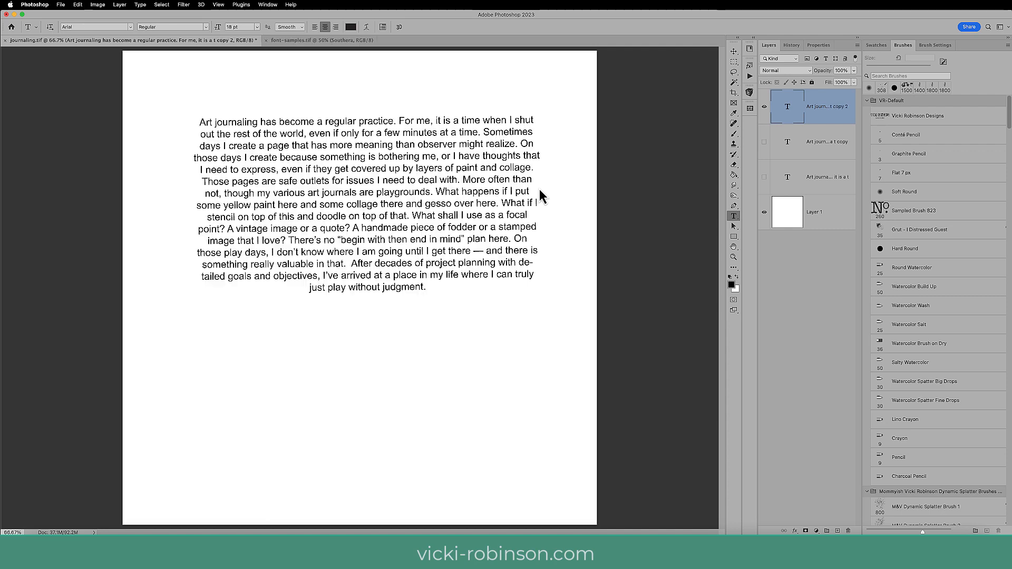
# Change the whole Arial journaling paragraph to the Jellyka BeesAntique Handwriting font at 30 pt.
pyautogui.click(369, 186)
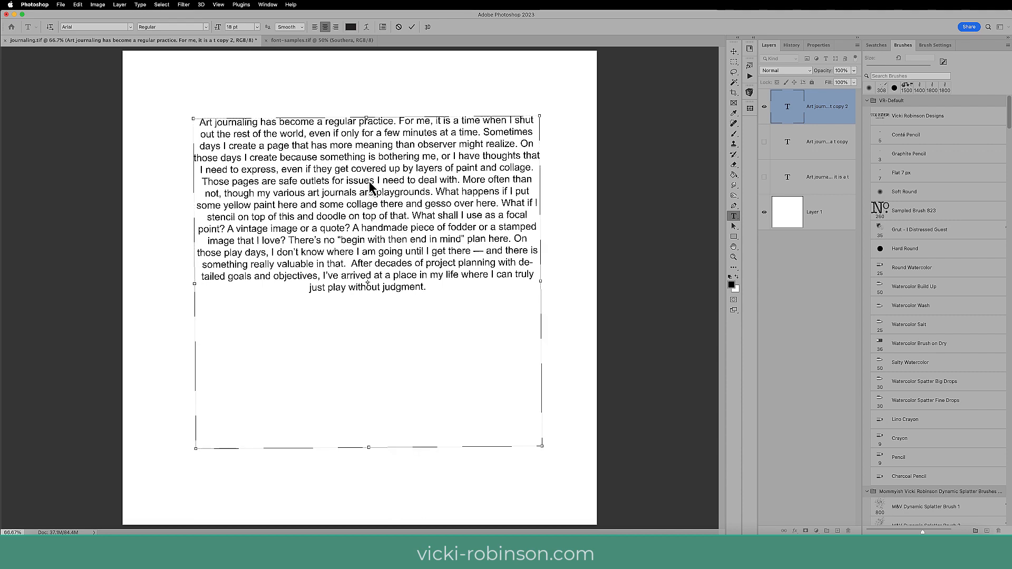
pyautogui.press('super+a')
pyautogui.click(95, 29)
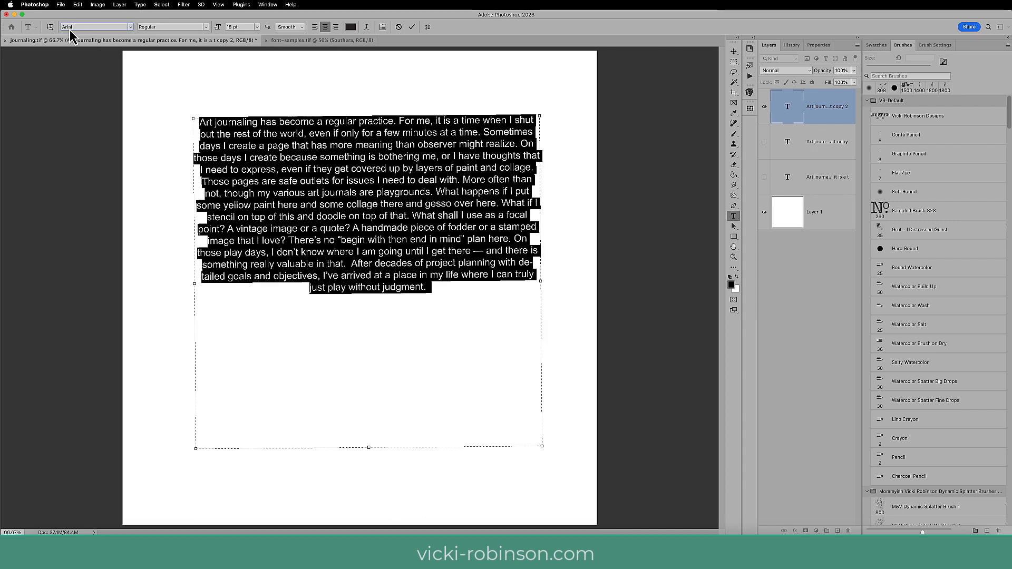
pyautogui.write('jell')
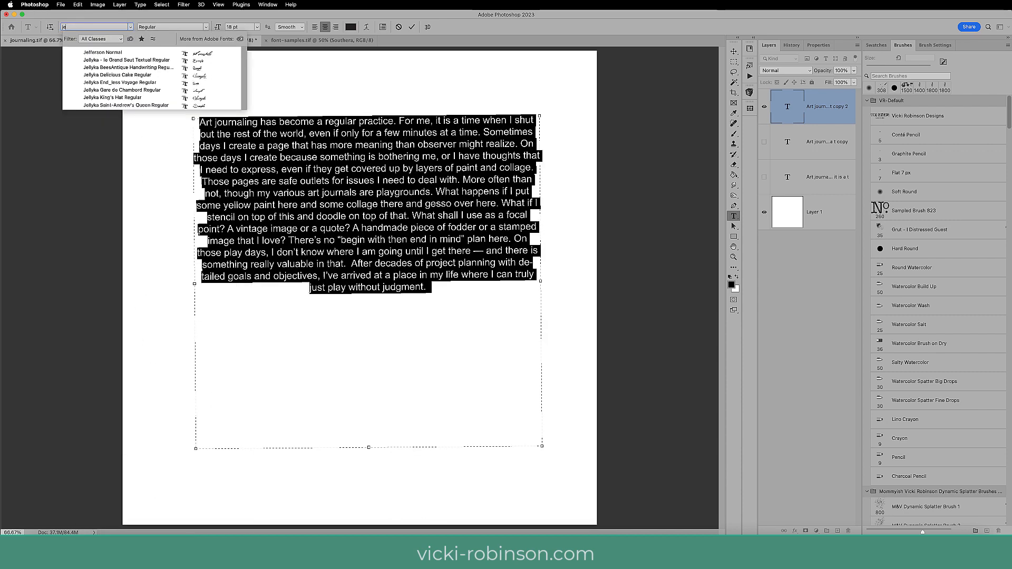
pyautogui.write('yka BeesAntique Han...')
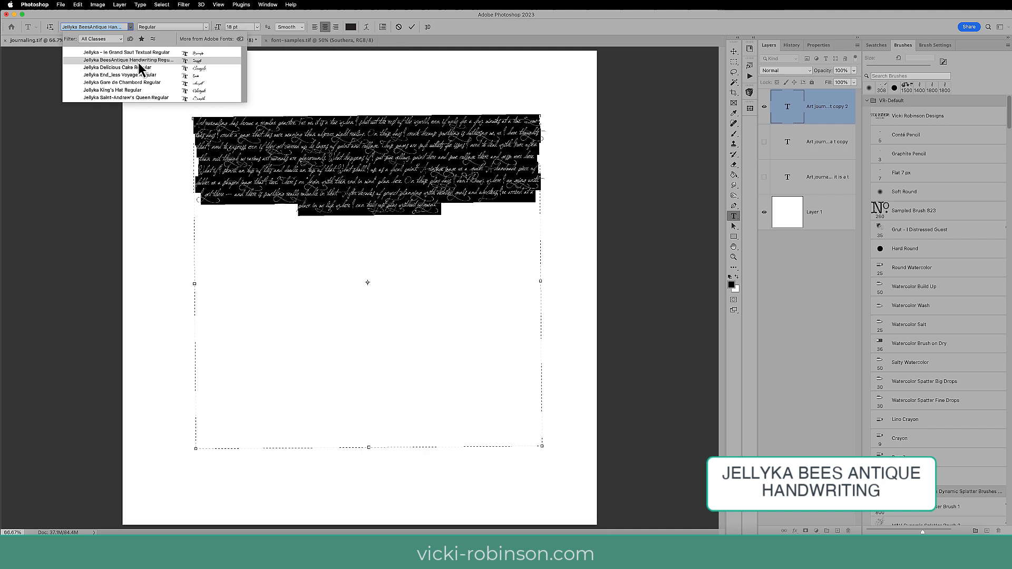
pyautogui.click(137, 62)
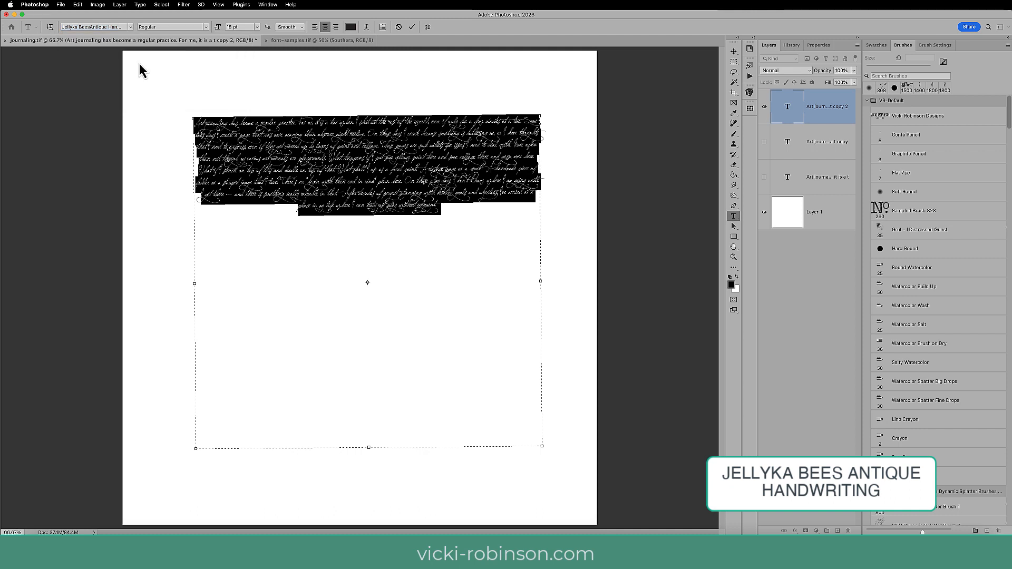
pyautogui.click(257, 27)
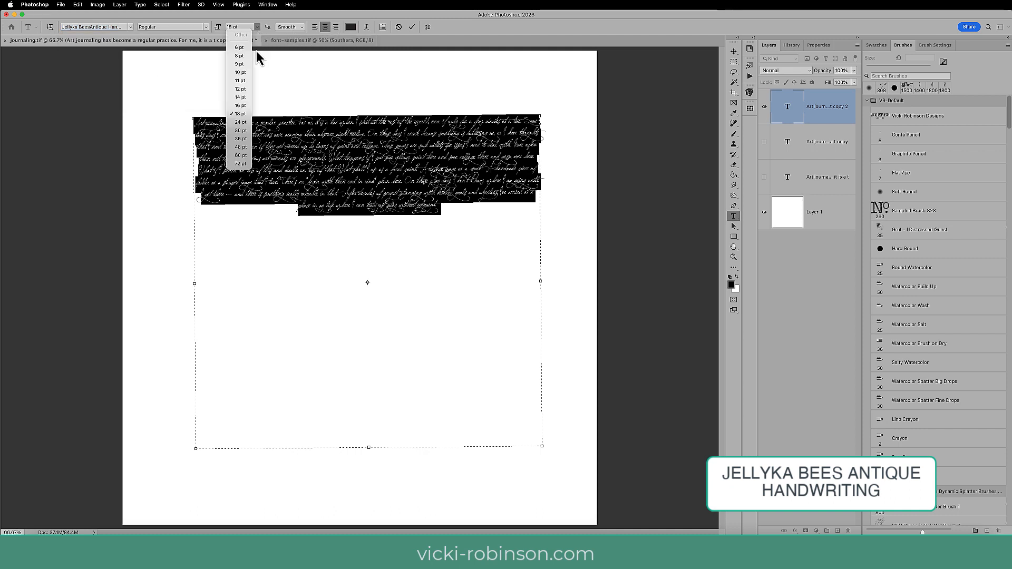
pyautogui.click(240, 132)
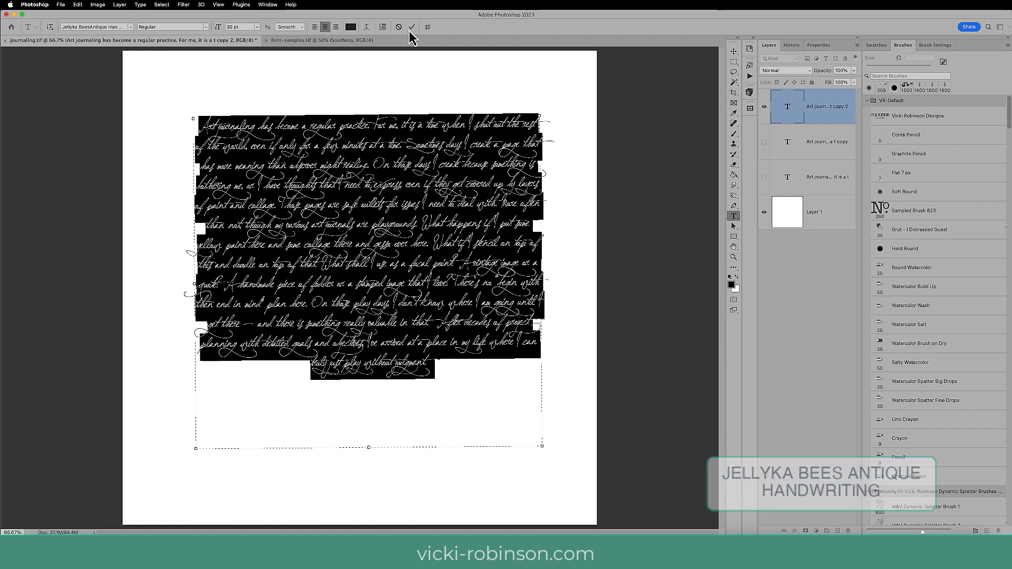
pyautogui.click(411, 28)
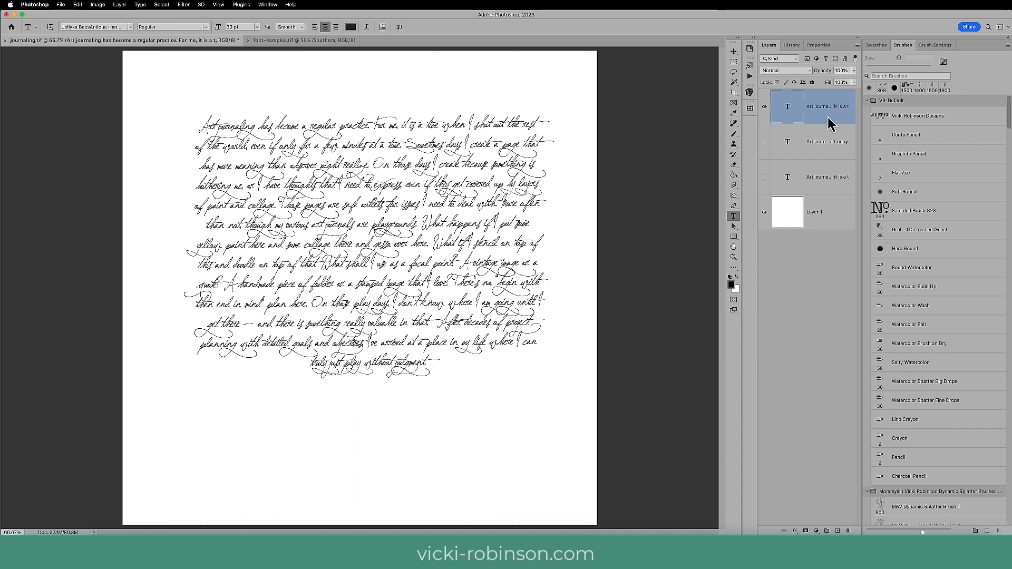
# Tighten the tracking of the whole handwritten paragraph to -100 using the Character settings.
pyautogui.click(369, 228)
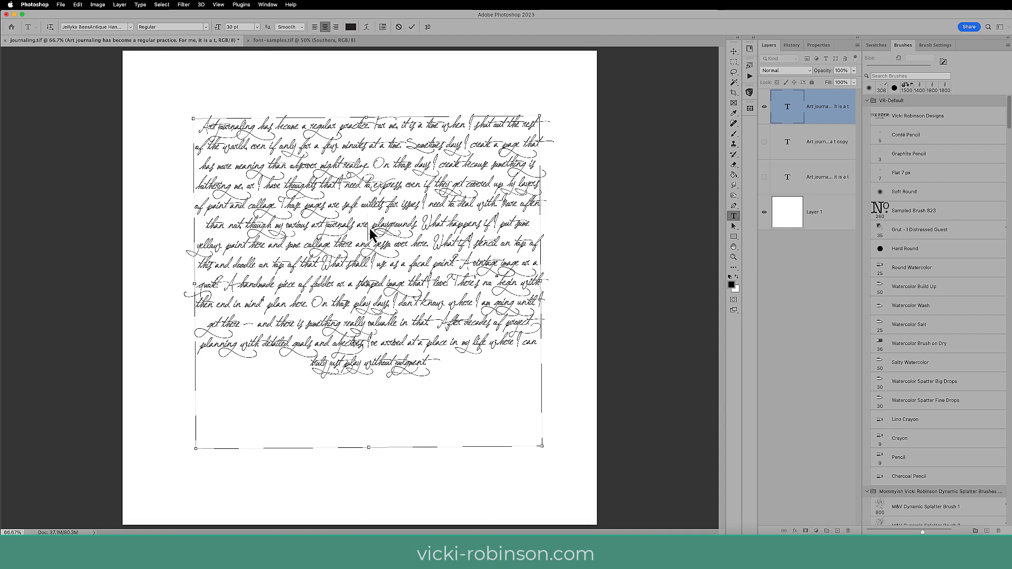
pyautogui.press('super+a')
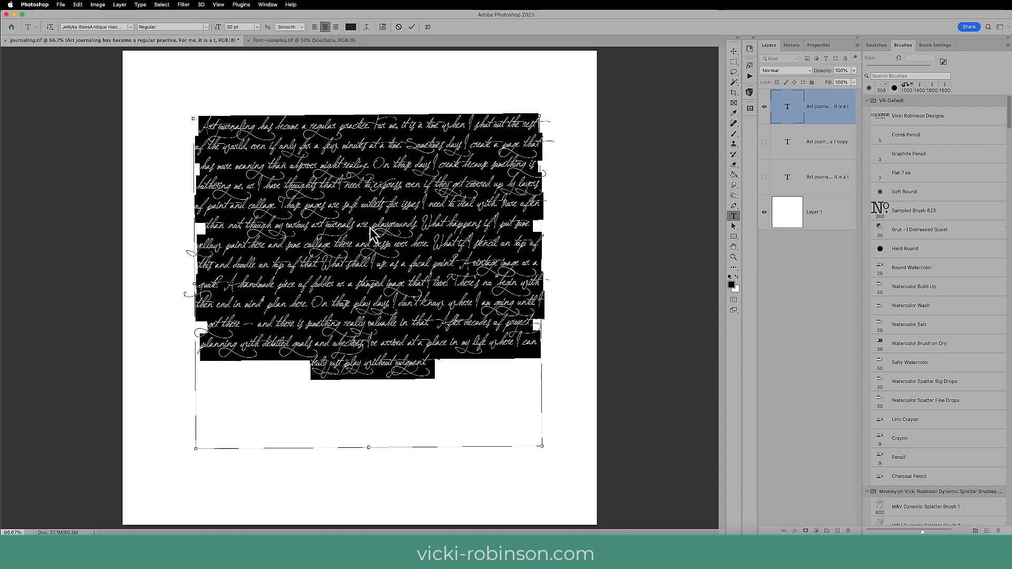
pyautogui.click(268, 5)
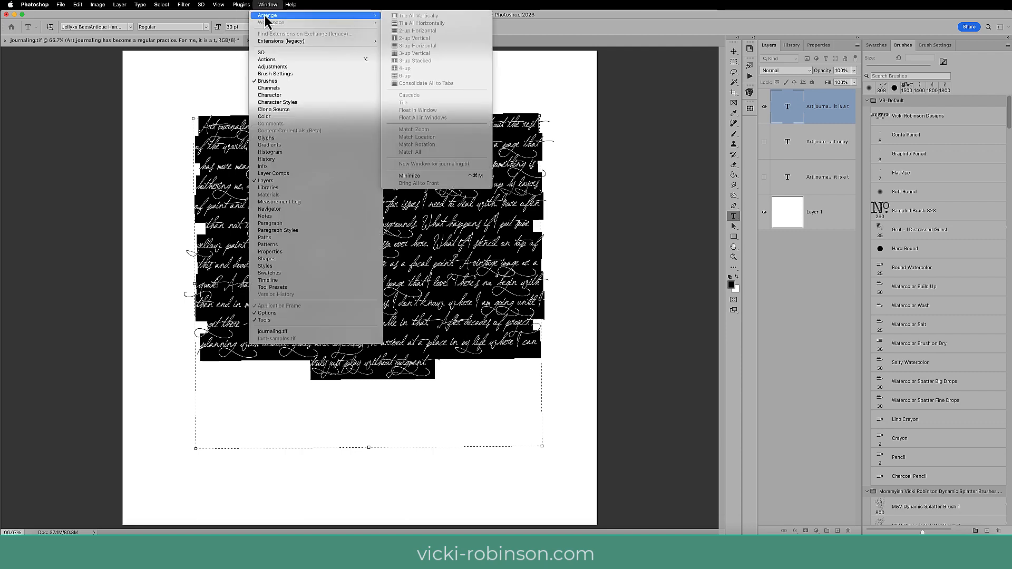
pyautogui.click(281, 96)
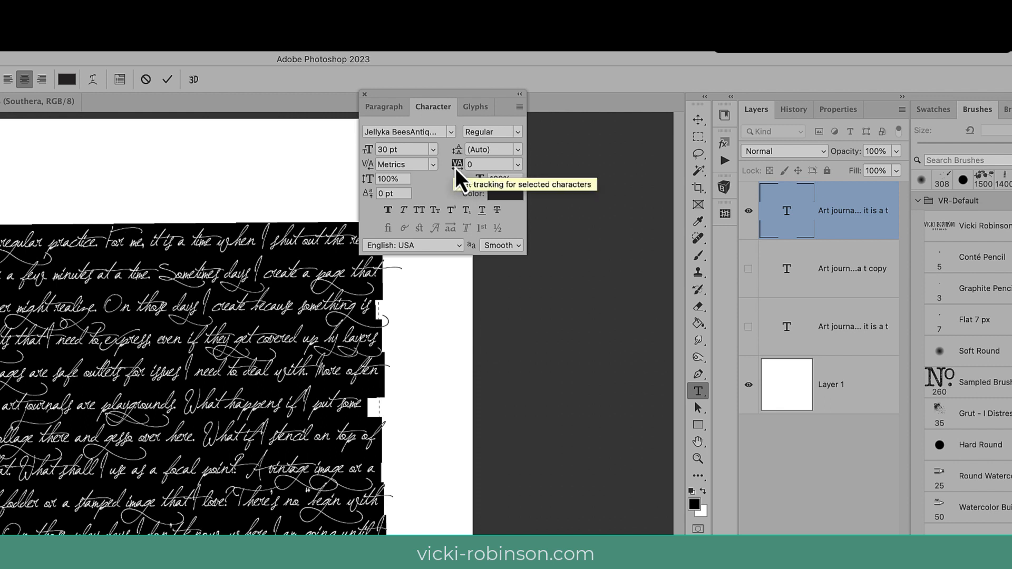
pyautogui.moveTo(457, 170); pyautogui.dragTo(455, 170)
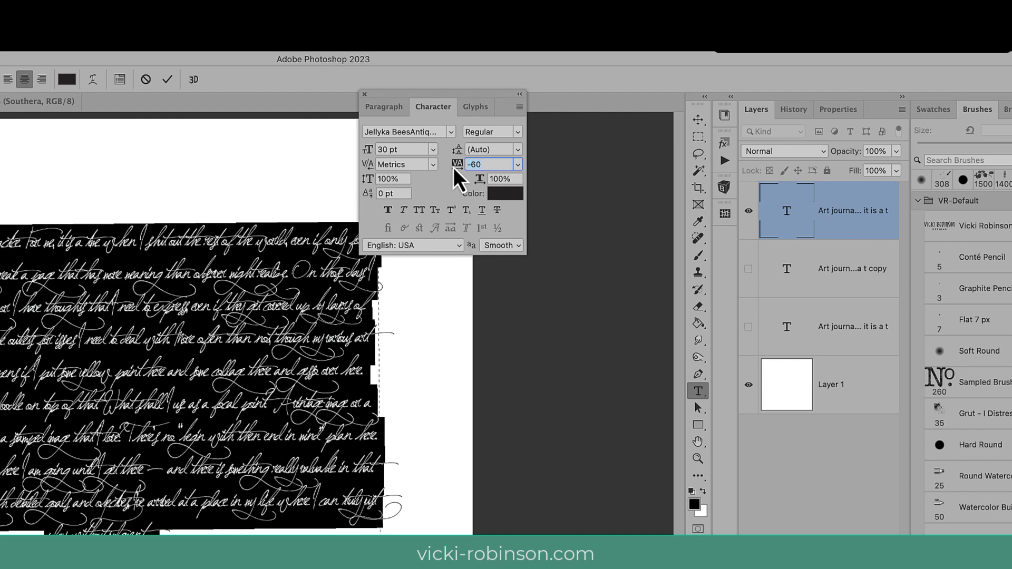
pyautogui.moveTo(456, 170); pyautogui.dragTo(455, 170)
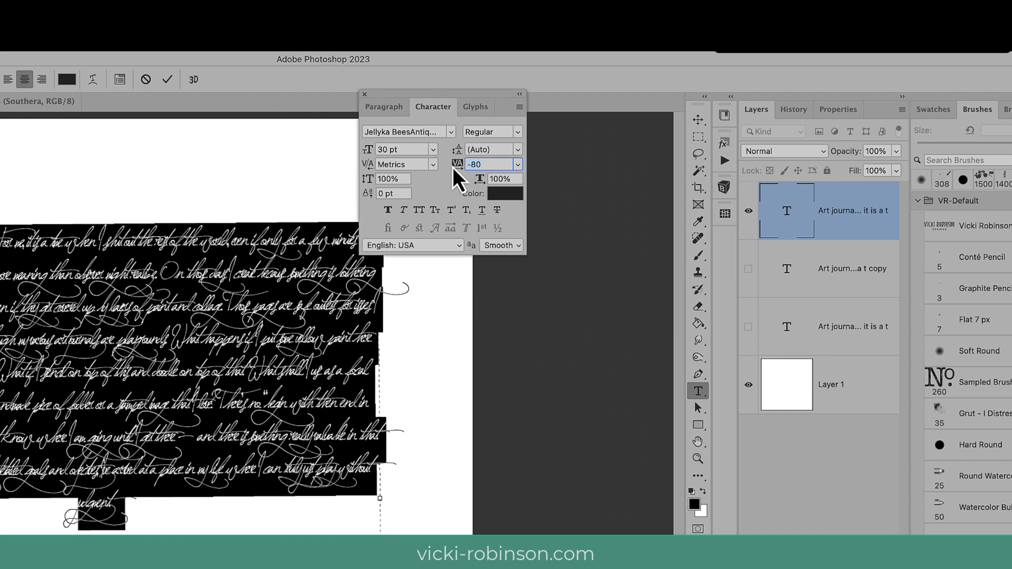
pyautogui.moveTo(454, 170); pyautogui.dragTo(453, 168)
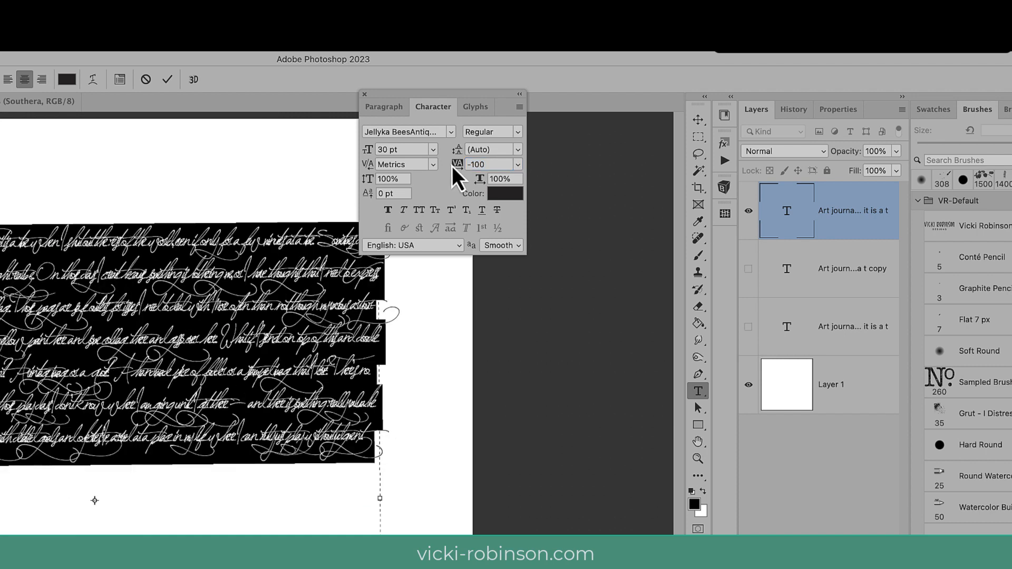
pyautogui.click(168, 80)
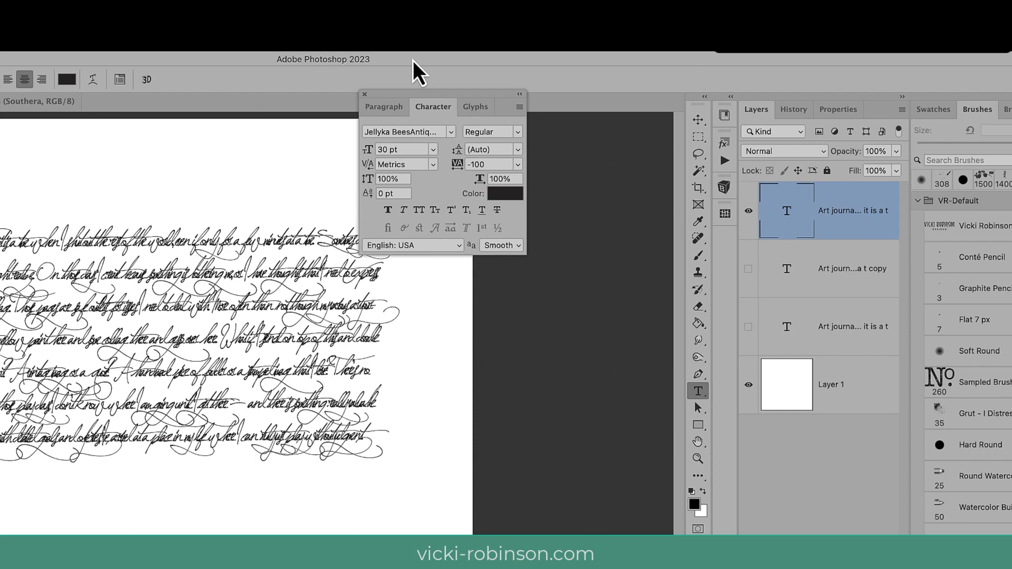
# Set the tracking of the whole Jellyka handwritten paragraph to -200.
pyautogui.press('super+plus')
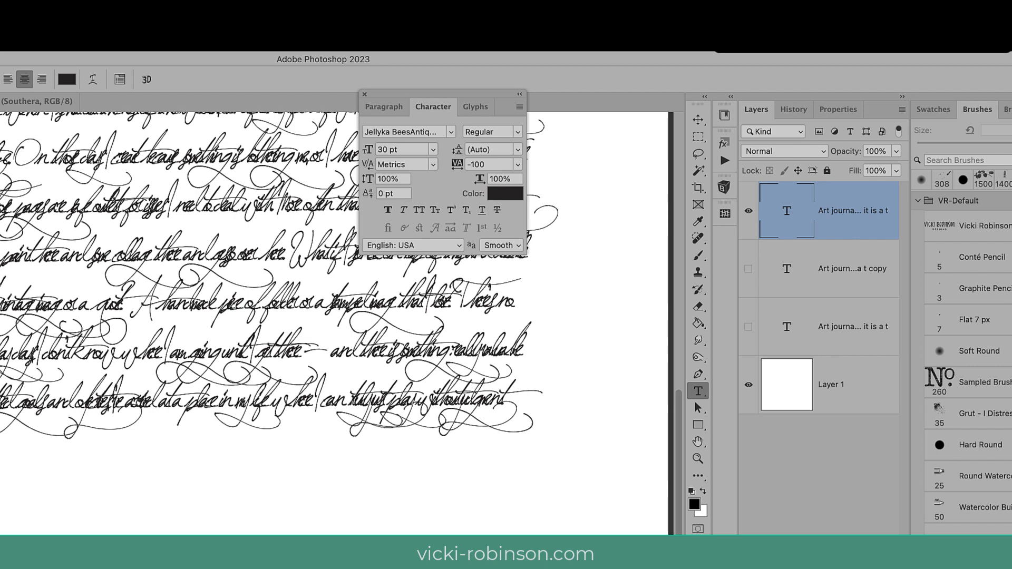
pyautogui.press('super+minus')
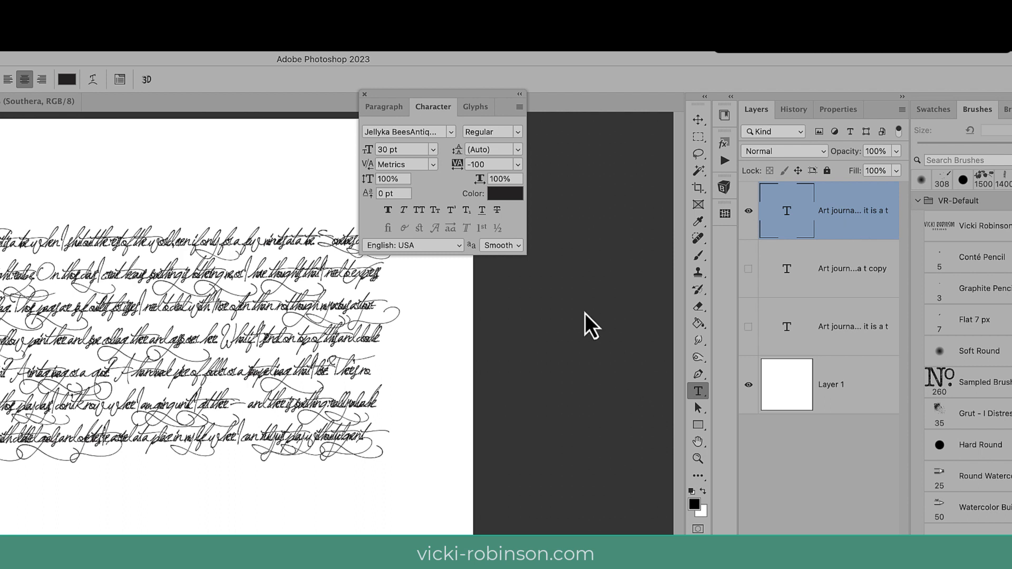
pyautogui.click(485, 165)
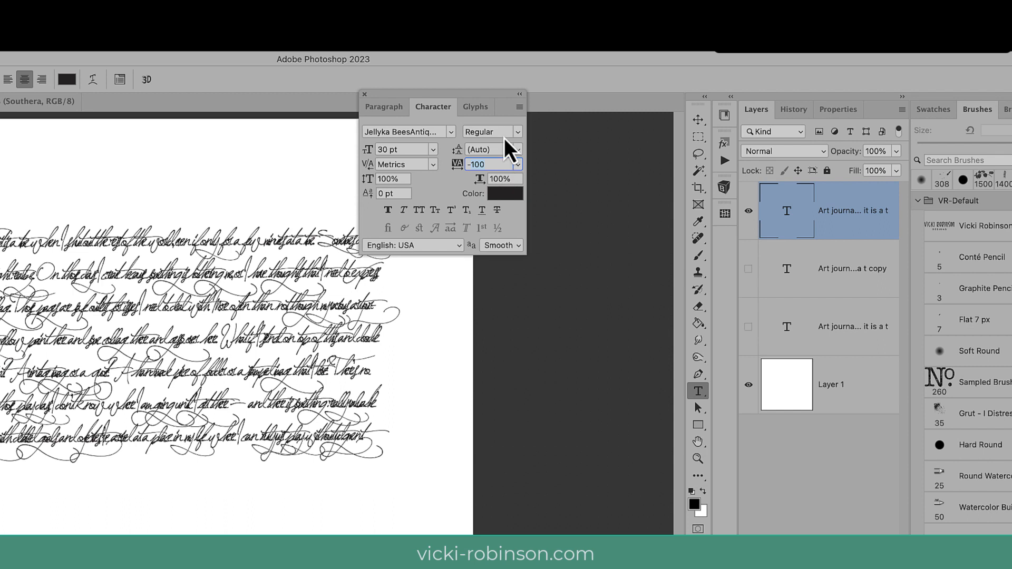
pyautogui.write('-20')
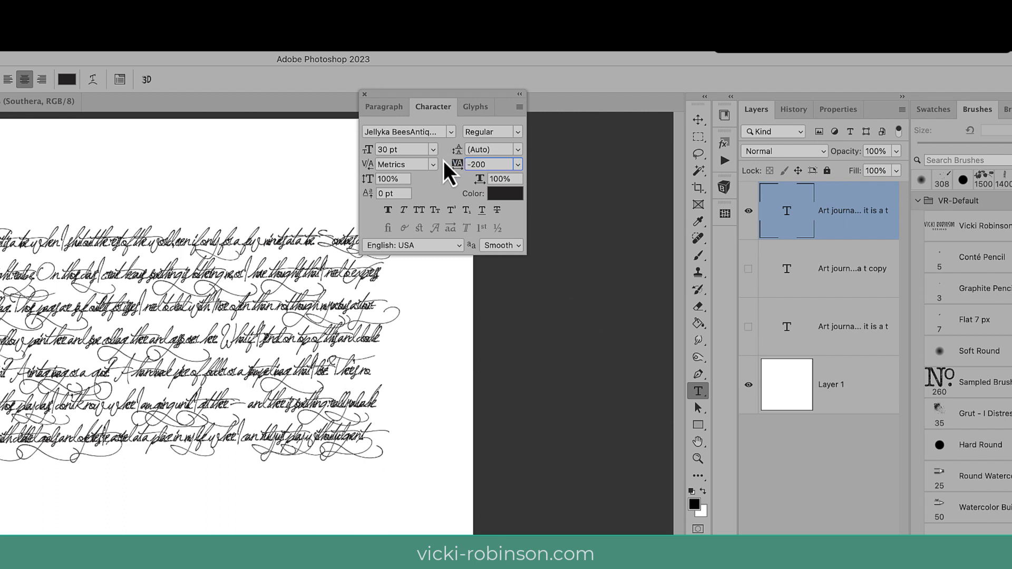
pyautogui.click(149, 319)
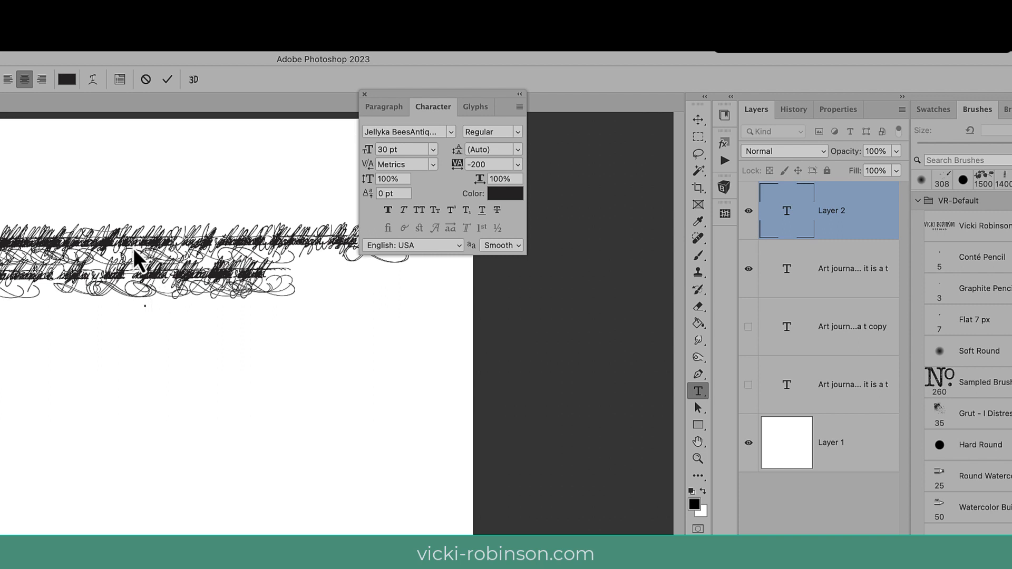
pyautogui.press('Escape')
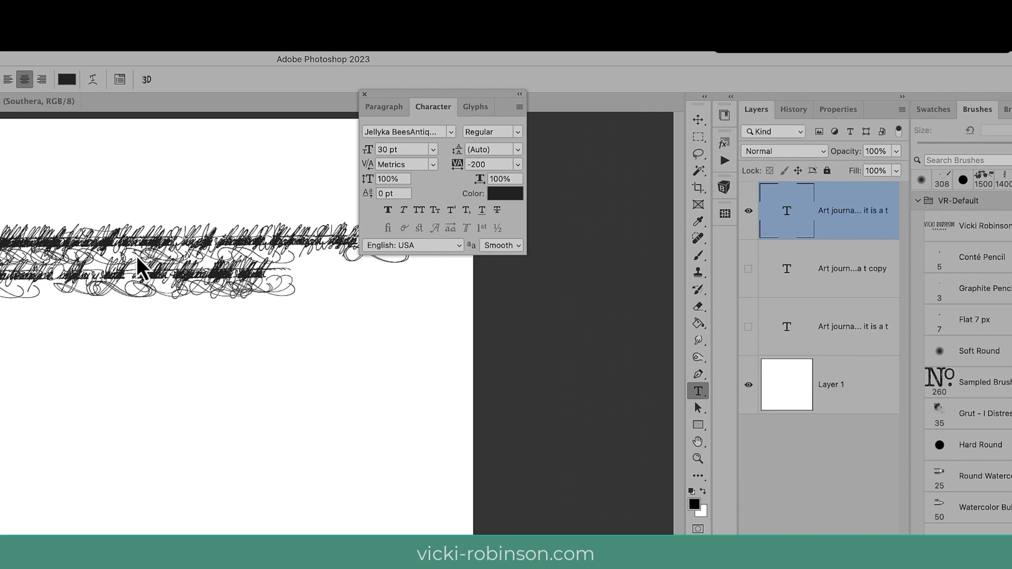
# Select all the text in the handwritten paragraph and set its tracking to -120.
pyautogui.click(140, 266)
pyautogui.hotkey('ctrl', 'a')
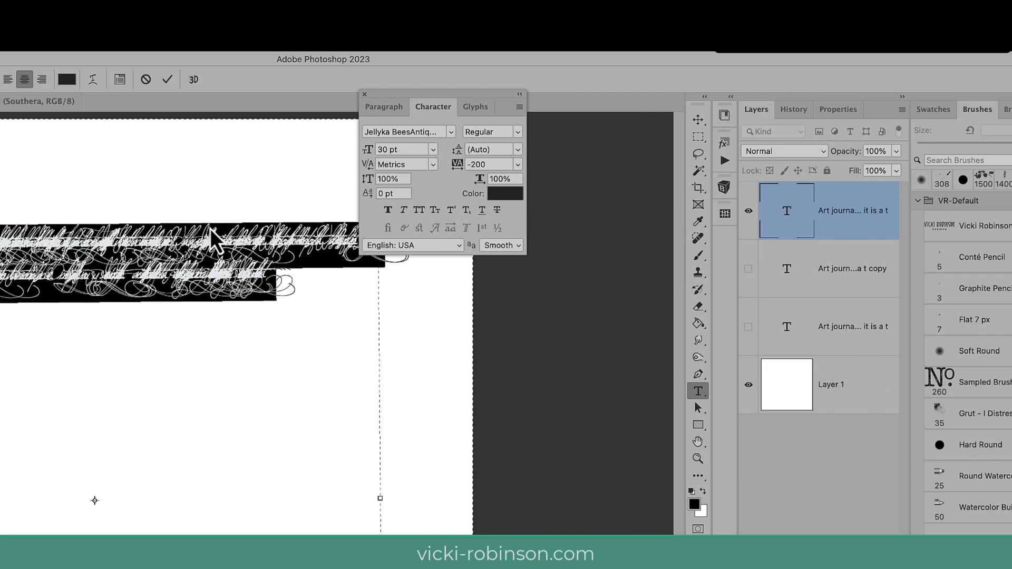
pyautogui.click(477, 164)
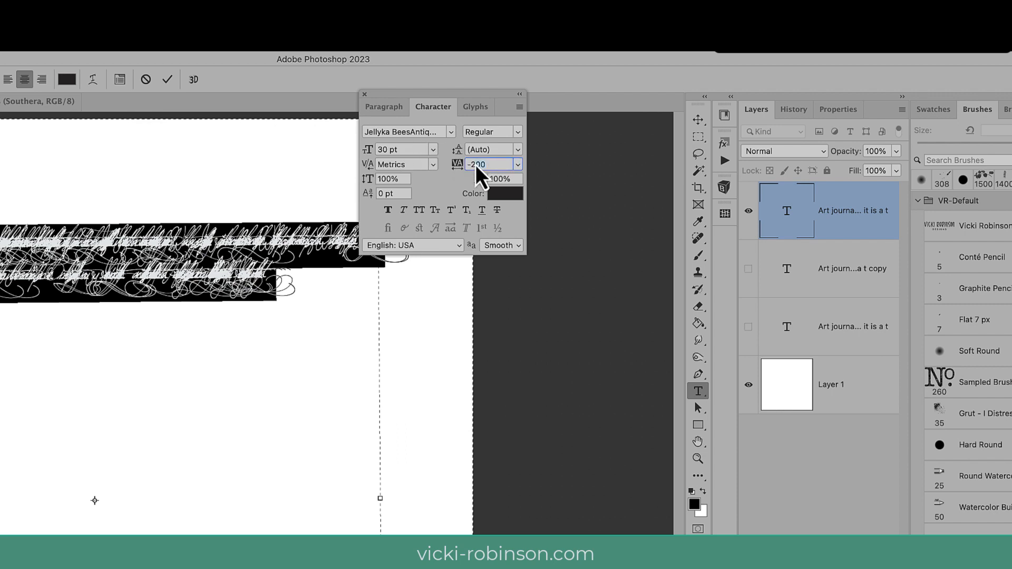
pyautogui.write('-2')
pyautogui.write('20')
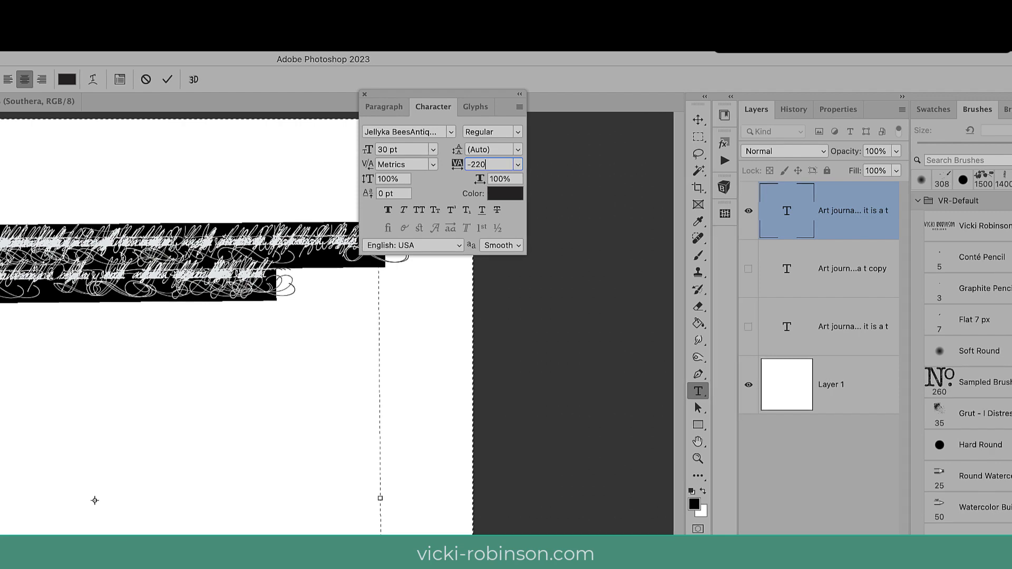
pyautogui.press('BackSpace')
pyautogui.press('BackSpace')
pyautogui.press('BackSpace')
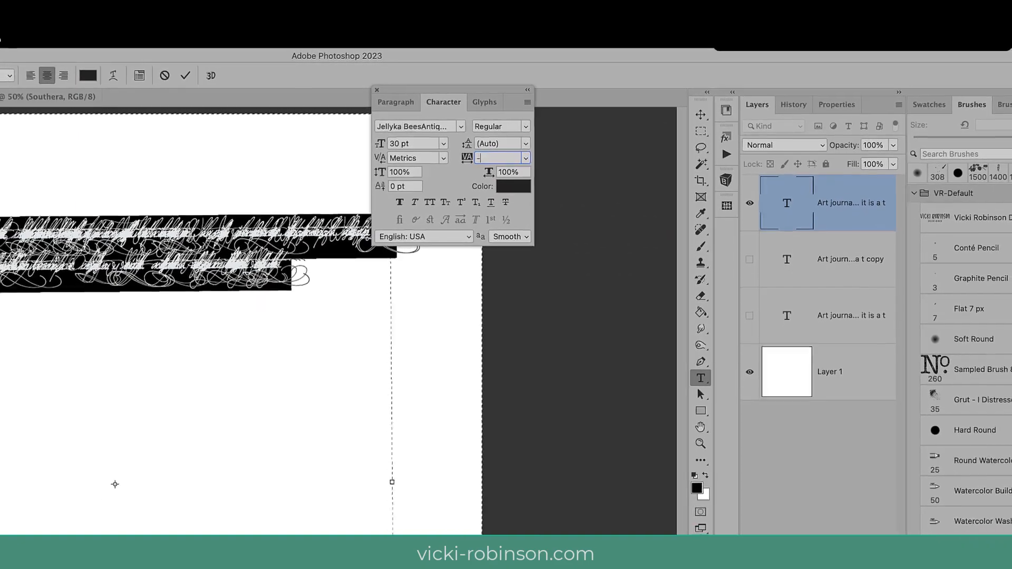
pyautogui.write('120')
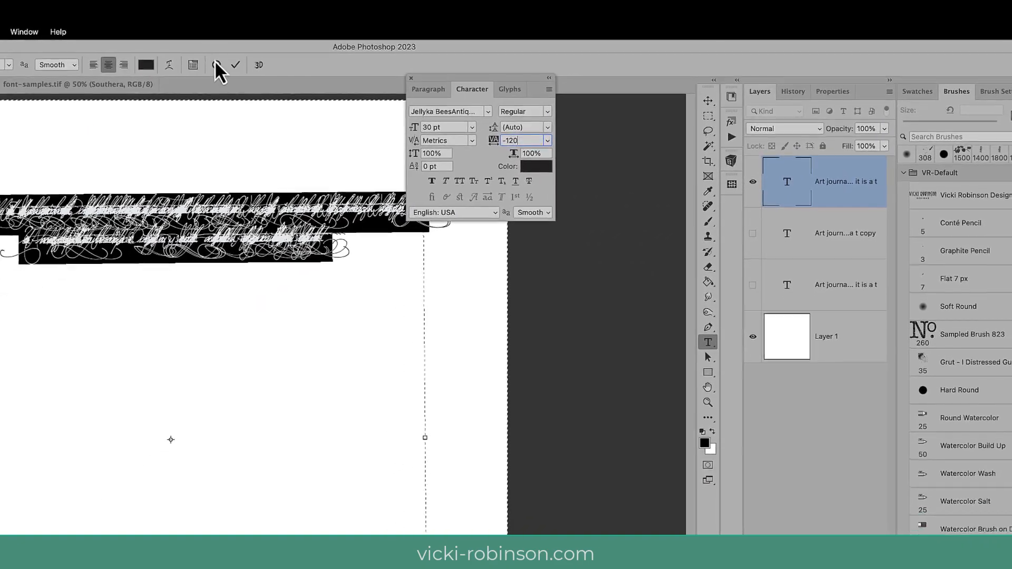
pyautogui.click(220, 68)
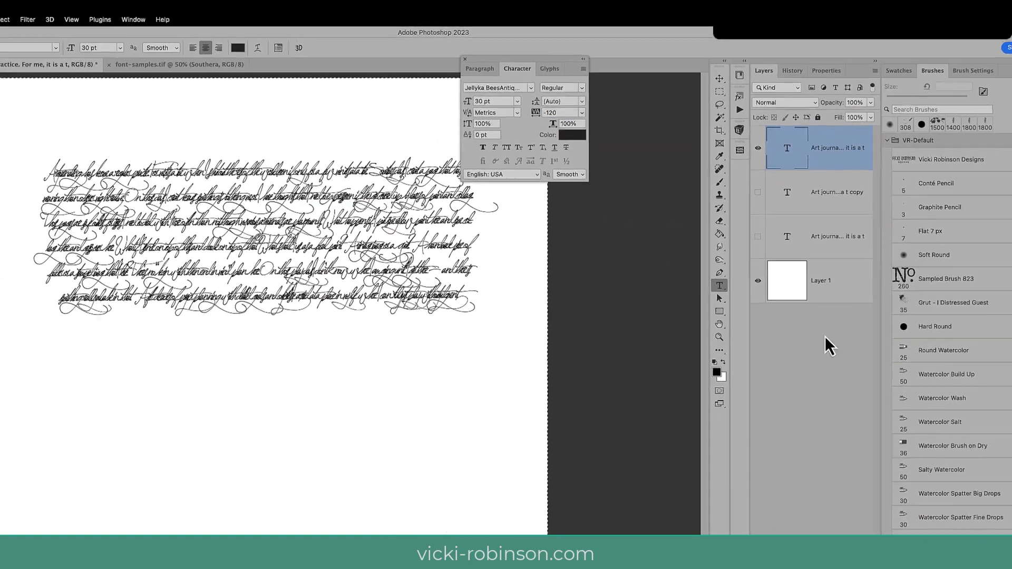
# View the handwriting samples in font-samples.tif, then return to the journaling.tif document.
pyautogui.click(847, 167)
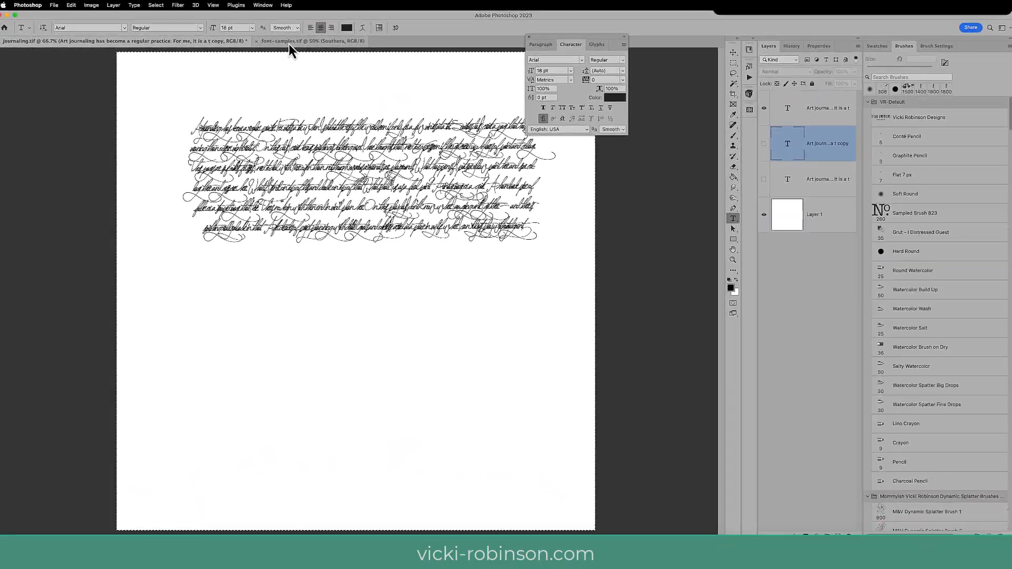
pyautogui.click(289, 43)
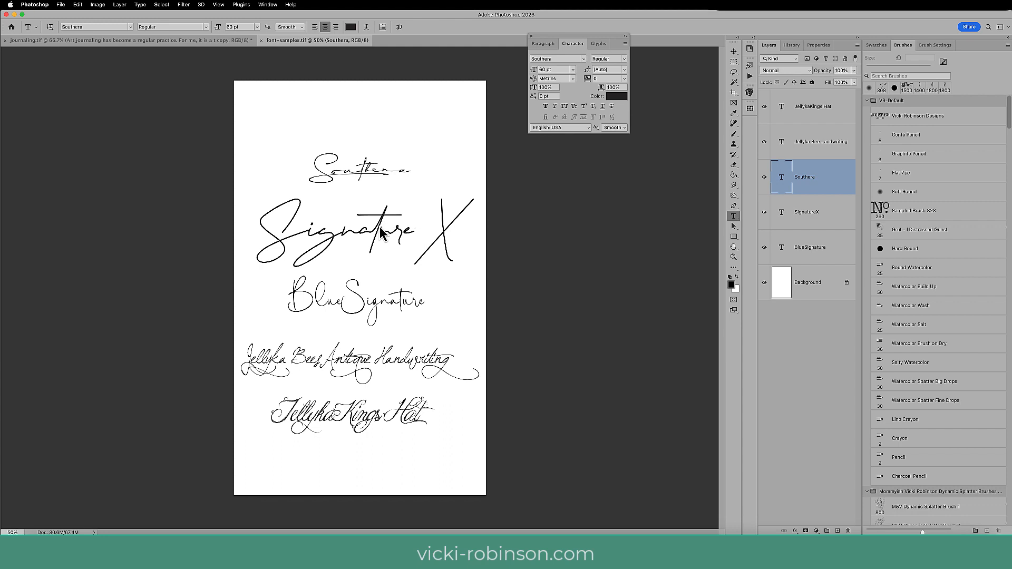
pyautogui.click(239, 42)
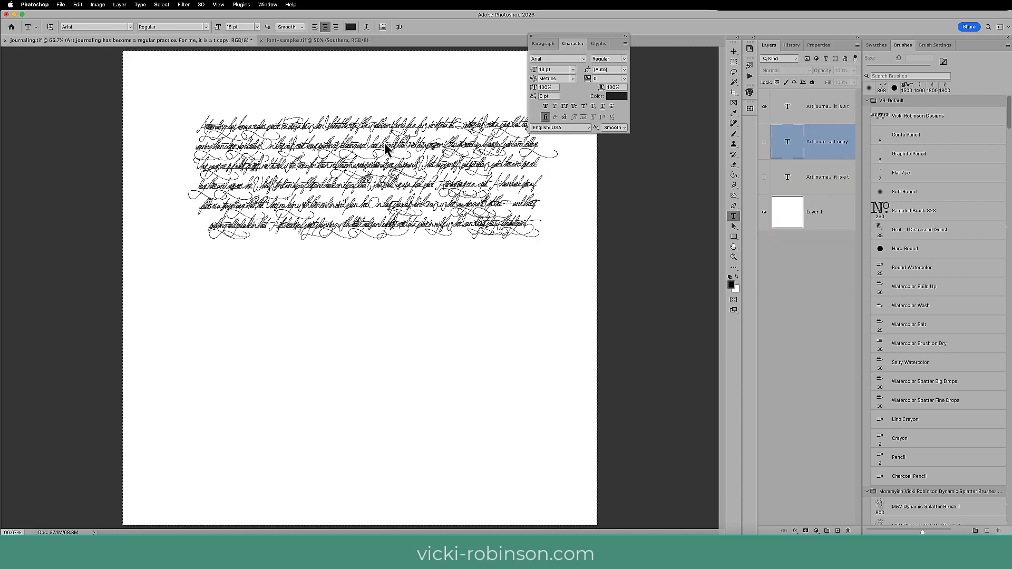
# Change the font of the whole handwritten paragraph to Signaturex Demo and commit the text edit.
pyautogui.press('super+a')
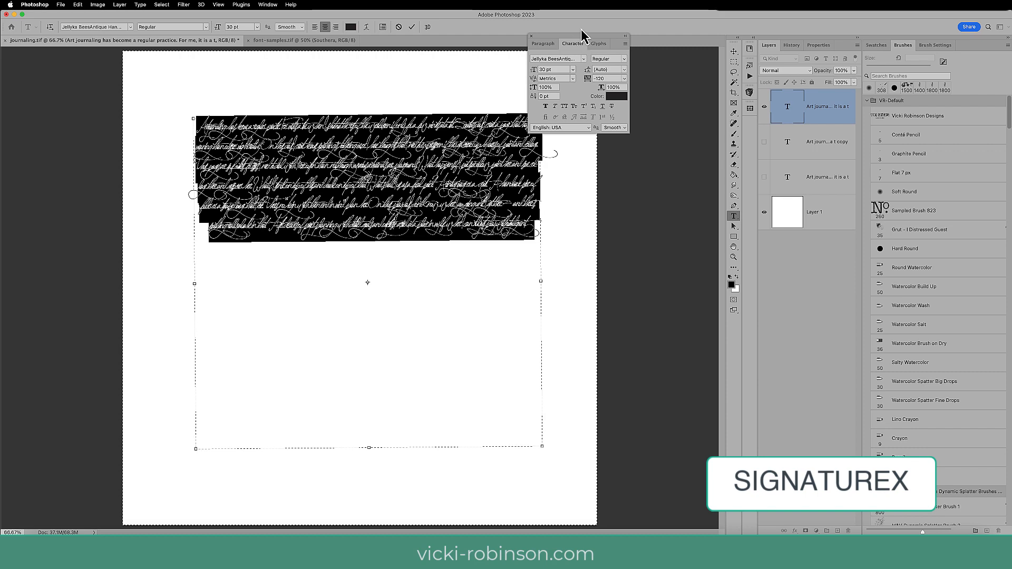
pyautogui.click(583, 58)
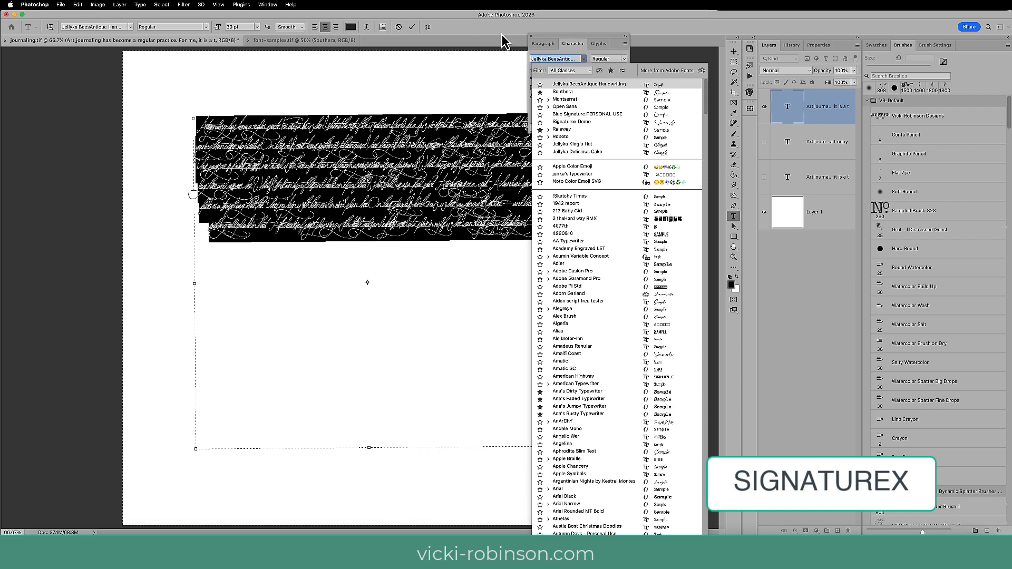
pyautogui.write('sig')
pyautogui.click(573, 93)
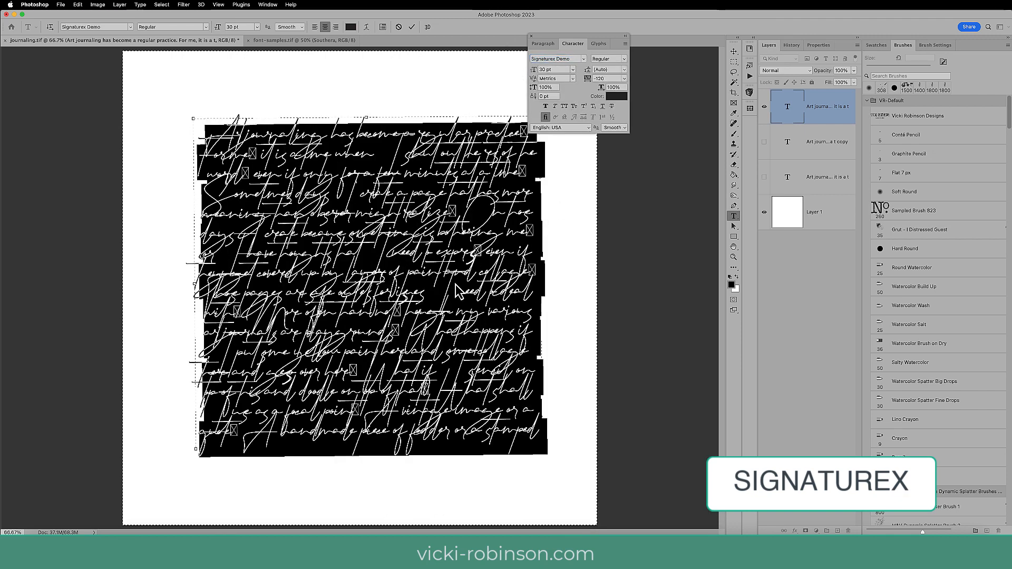
pyautogui.click(412, 27)
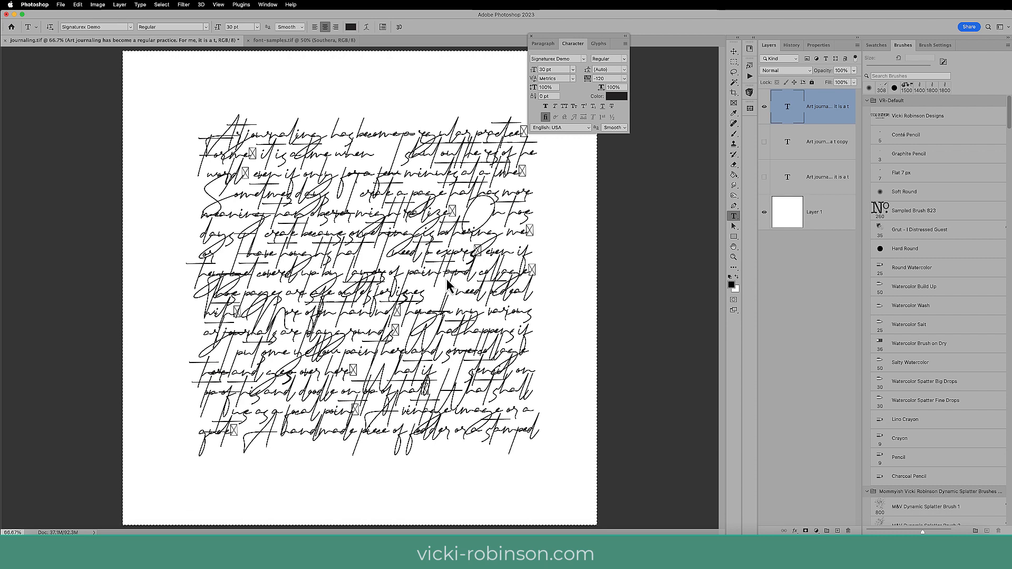
# Delete the missing-glyph boxes after "realize", "time" and "practice" in the Signaturex paragraph and commit the edit.
pyautogui.click(457, 214)
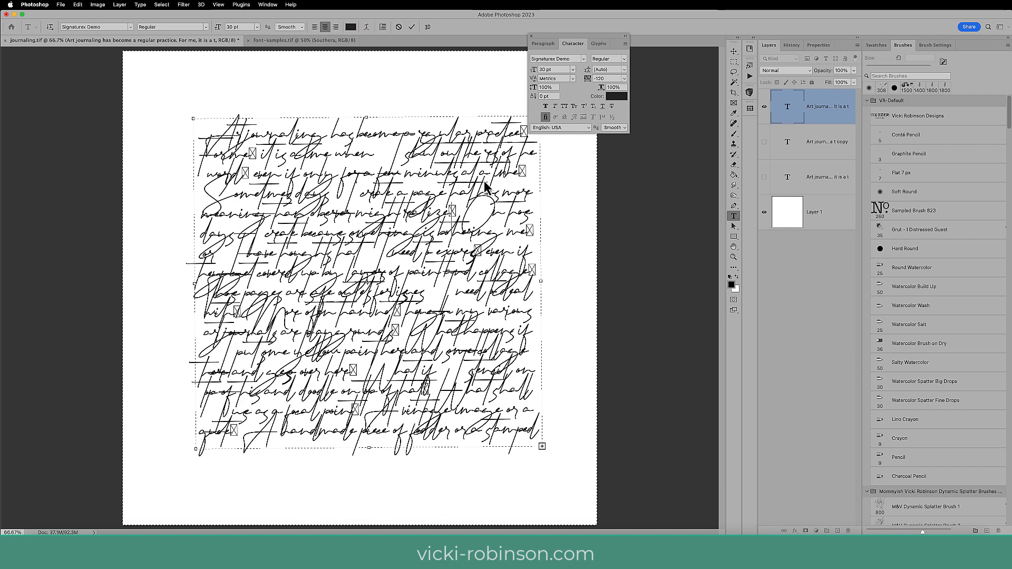
pyautogui.press('BackSpace')
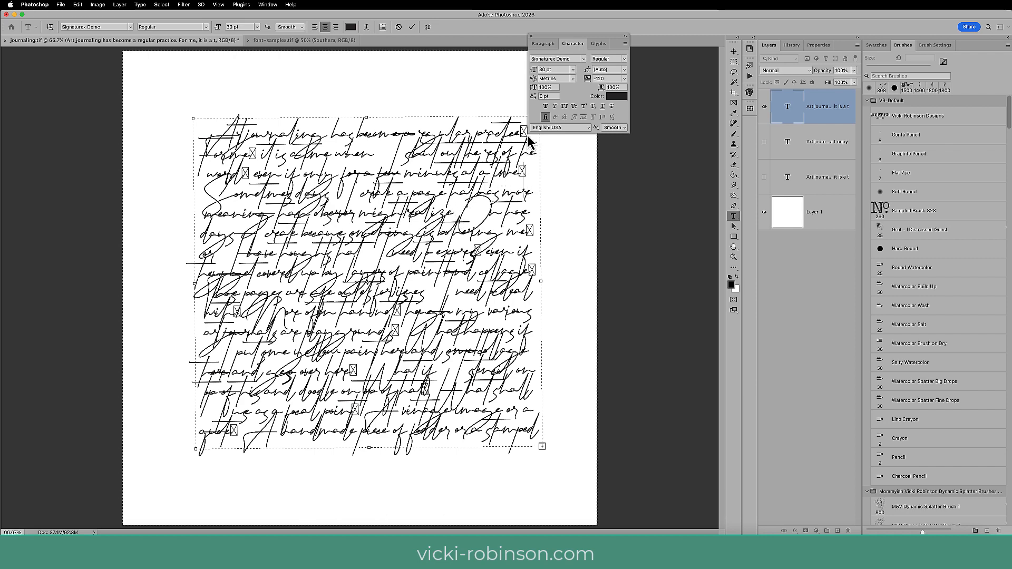
pyautogui.press('BackSpace')
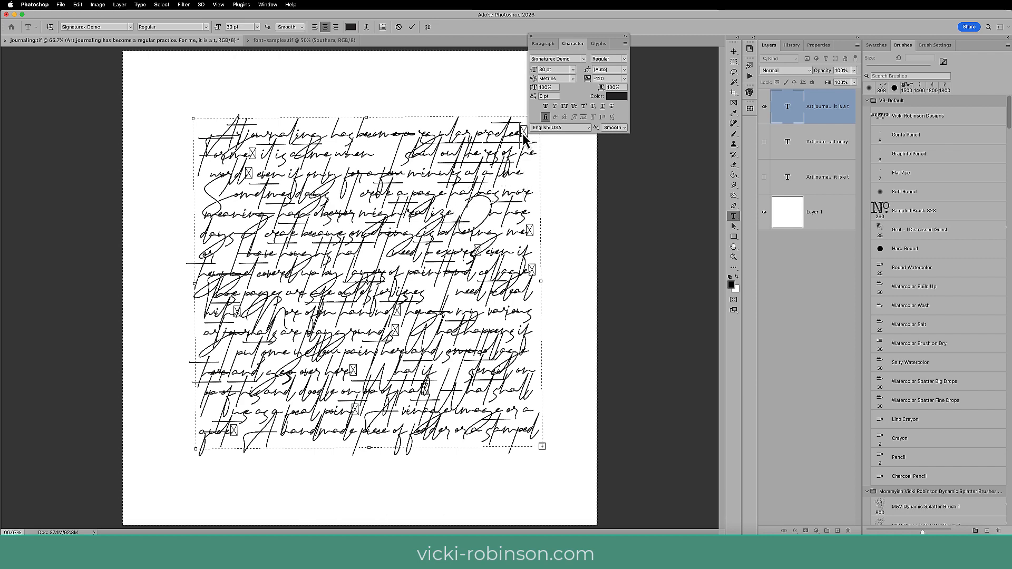
pyautogui.press('BackSpace')
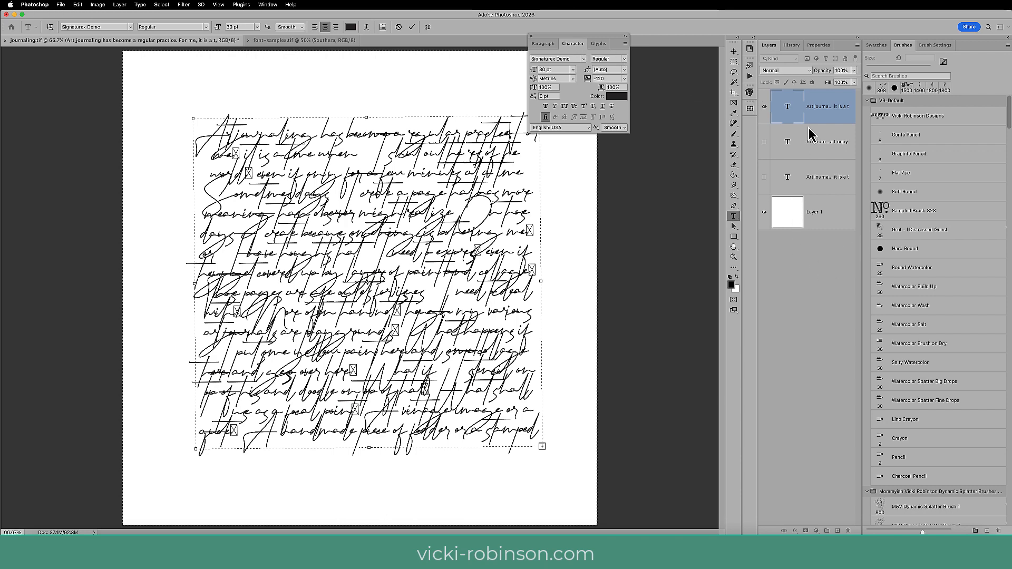
pyautogui.click(832, 114)
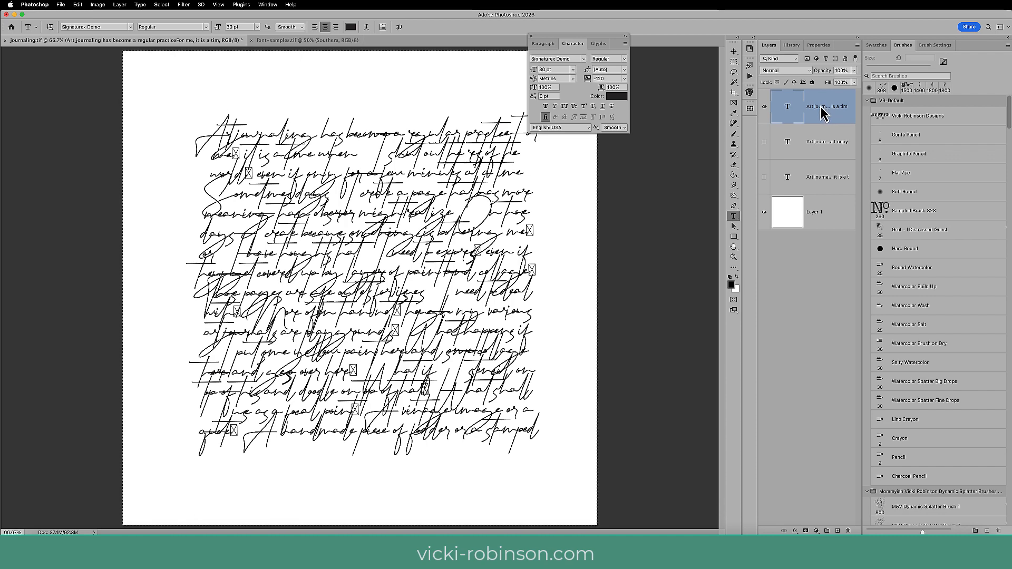
# Hide the Signaturex text layer, and show and select the Arial copy of the journaling paragraph.
pyautogui.click(765, 107)
pyautogui.click(764, 142)
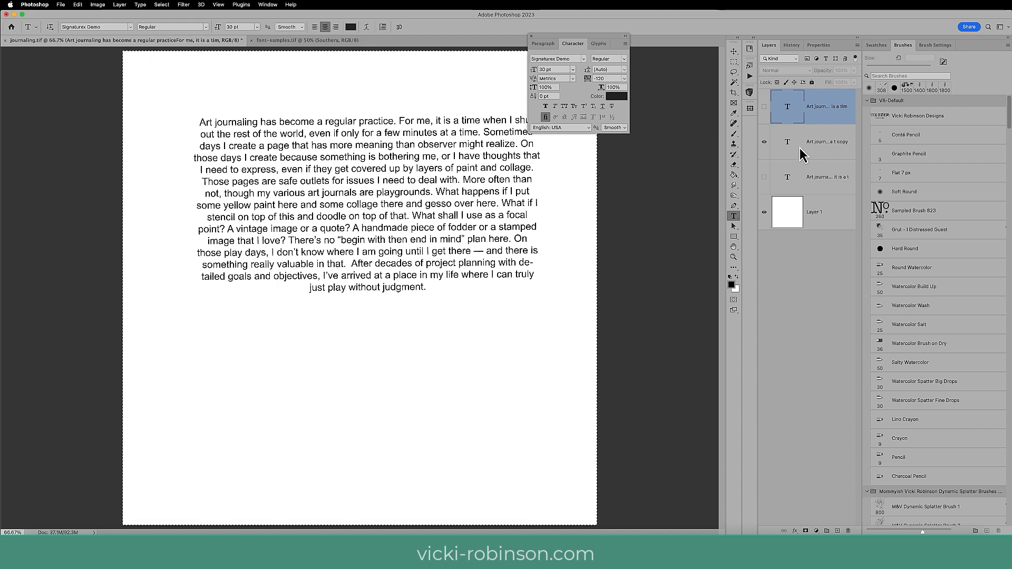
pyautogui.click(810, 153)
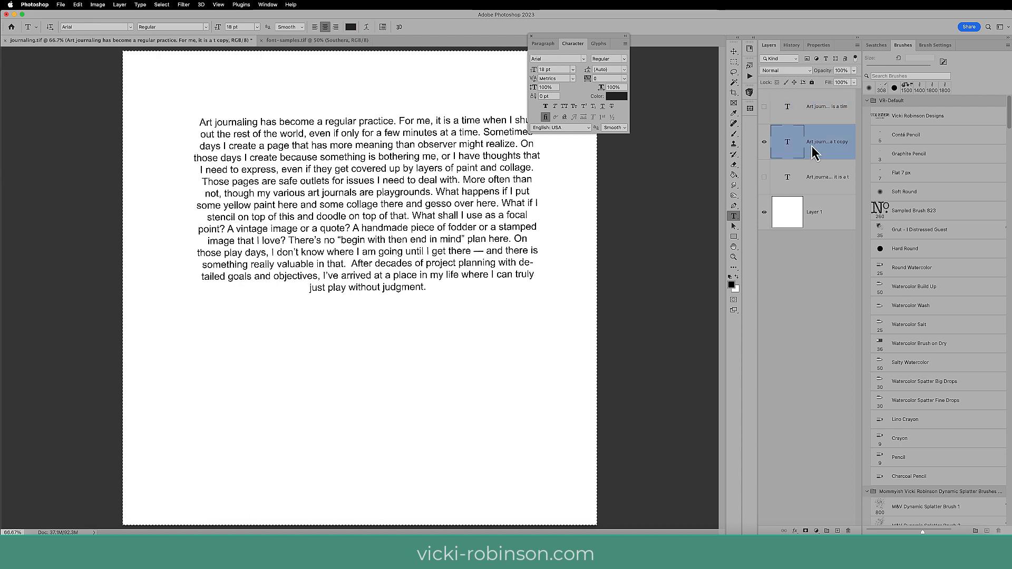
# Duplicate the Arial copy text layer within journaling.tif under its default name and hide the layer it came from.
pyautogui.rightClick(815, 141)
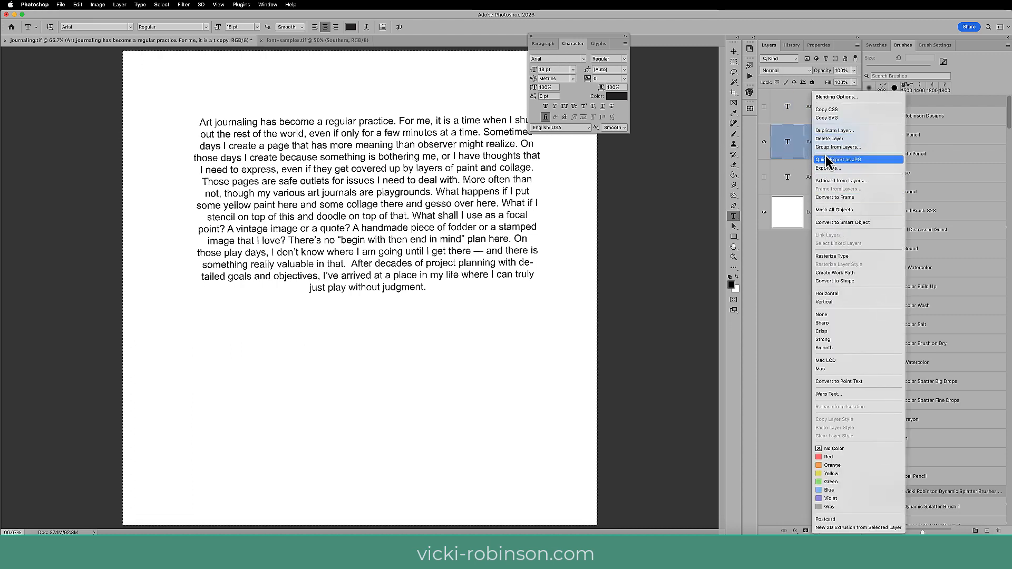
pyautogui.click(829, 131)
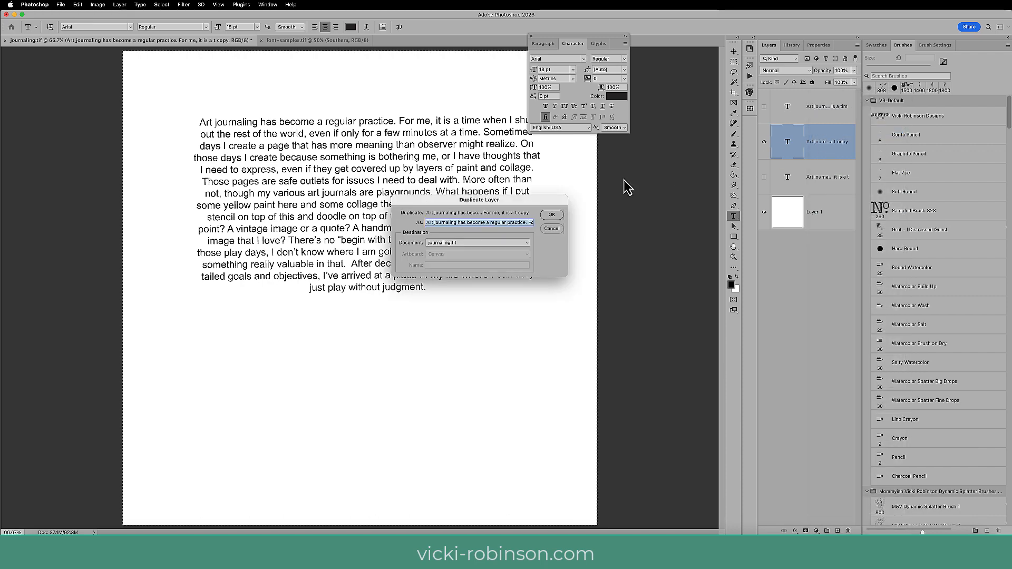
pyautogui.click(549, 220)
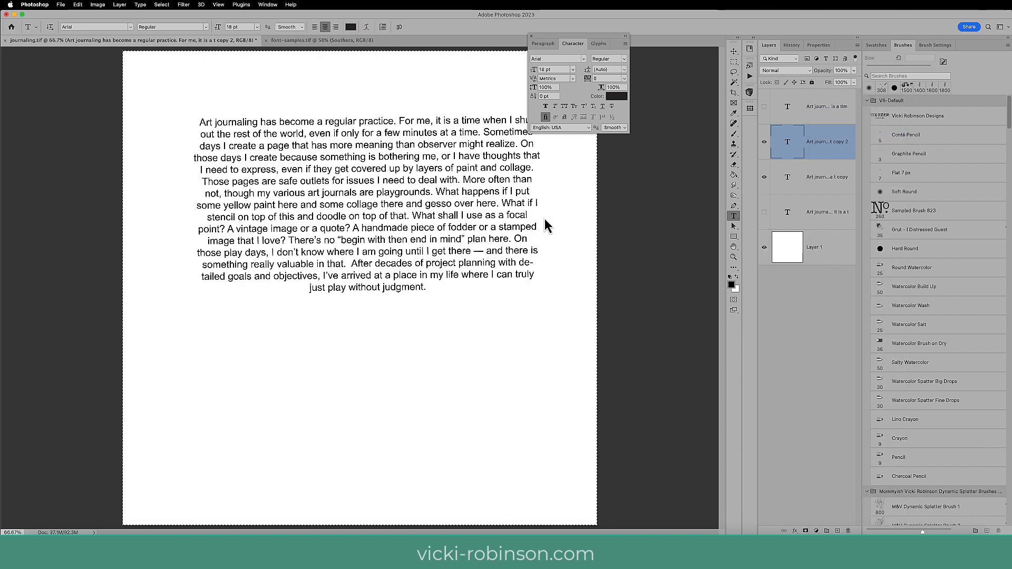
pyautogui.click(764, 178)
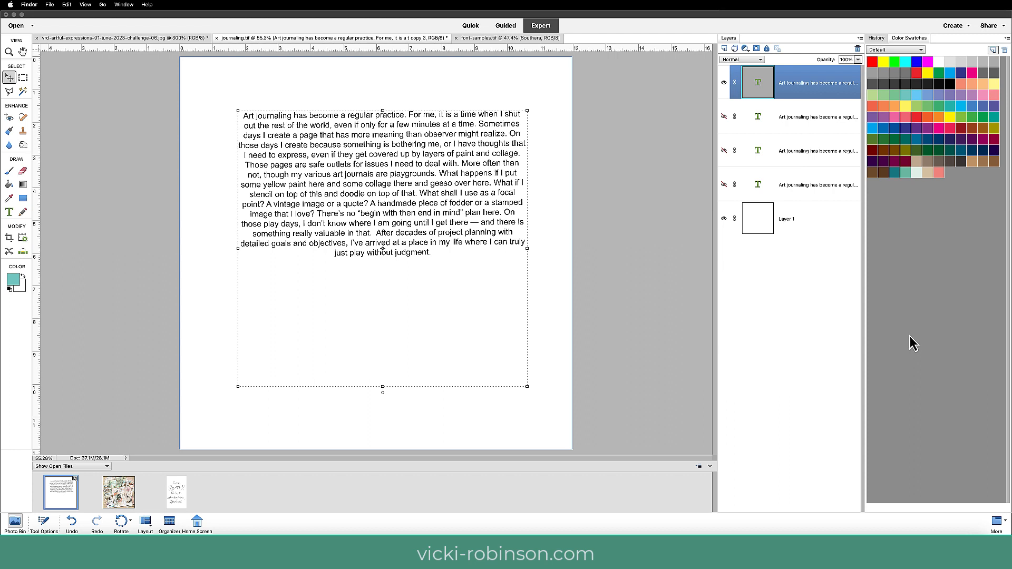
# Change the font of the whole paragraph on the new Arial copy layer to Jellyka Saint-Andrew's Queen Regular.
pyautogui.click(697, 33)
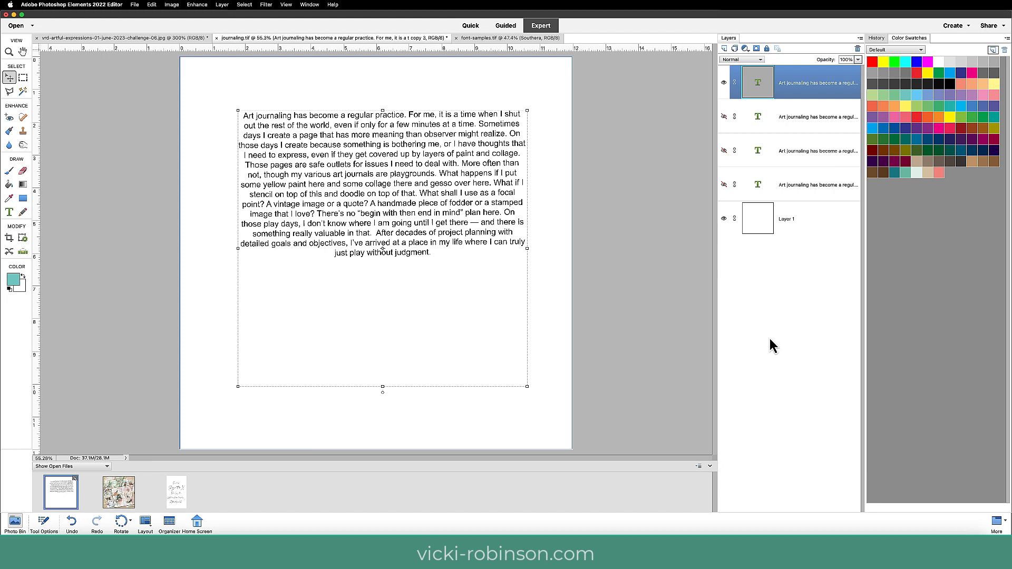
pyautogui.press('t')
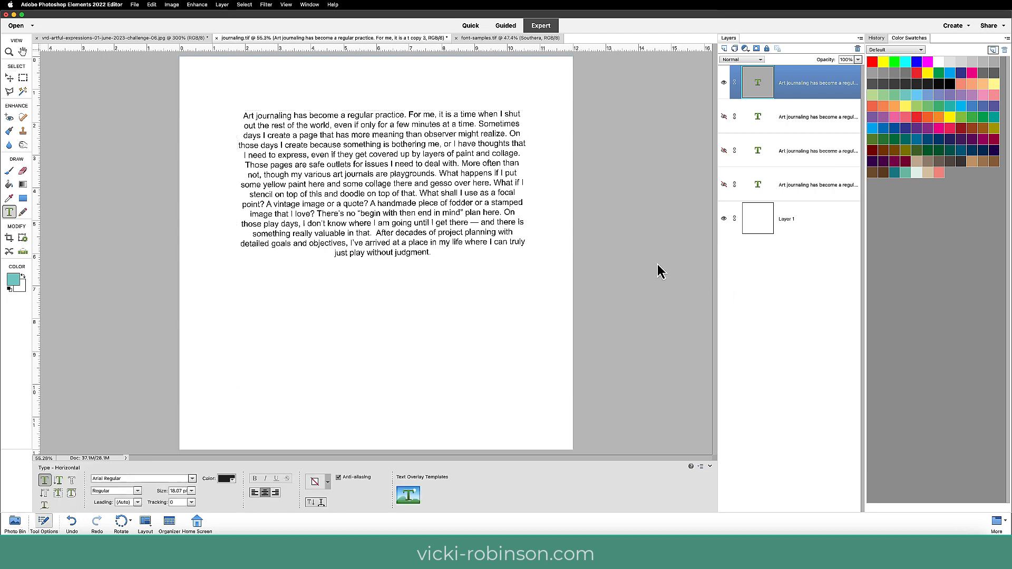
pyautogui.click(388, 178)
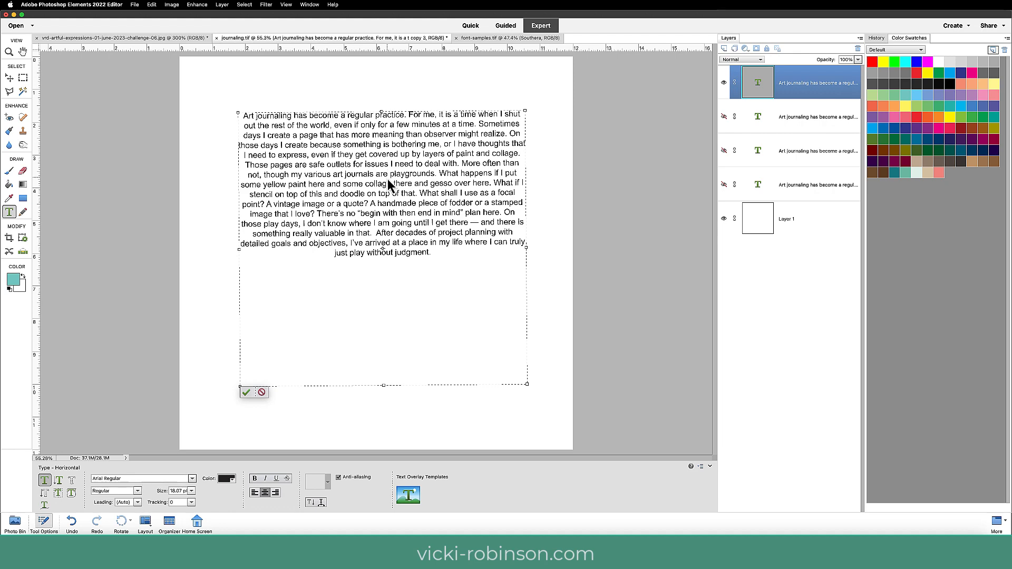
pyautogui.press('super+a')
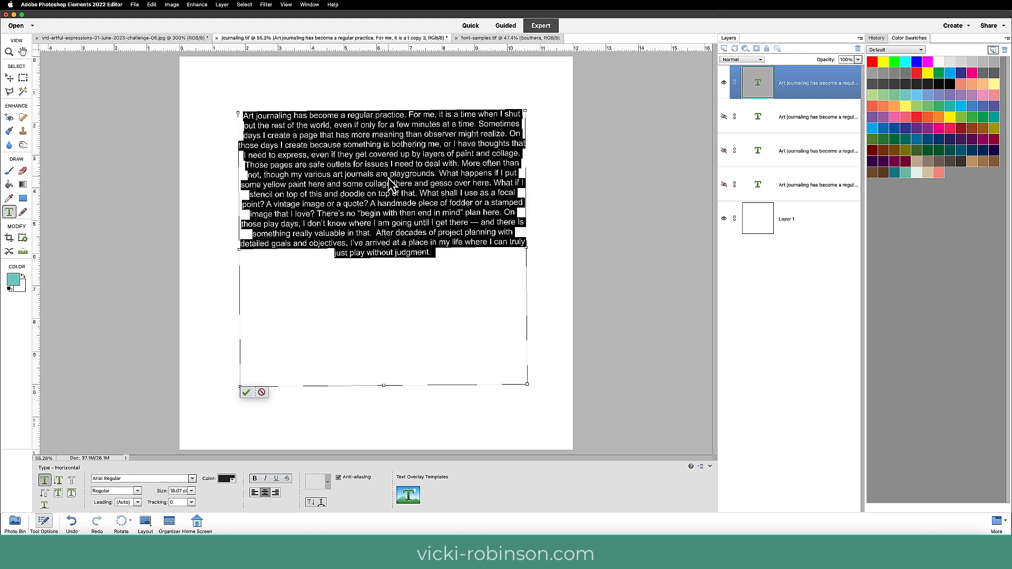
pyautogui.click(179, 480)
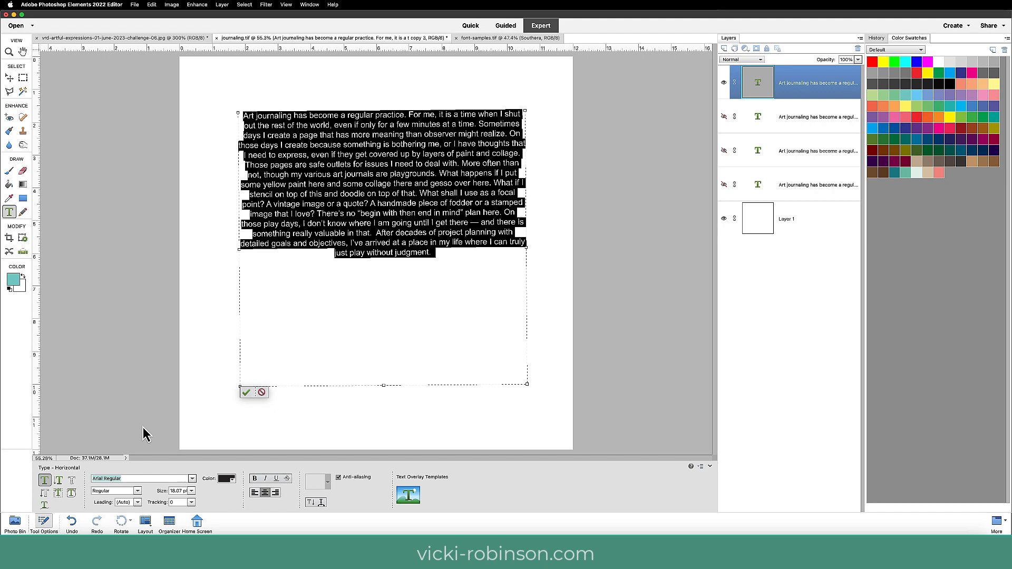
pyautogui.write('ell')
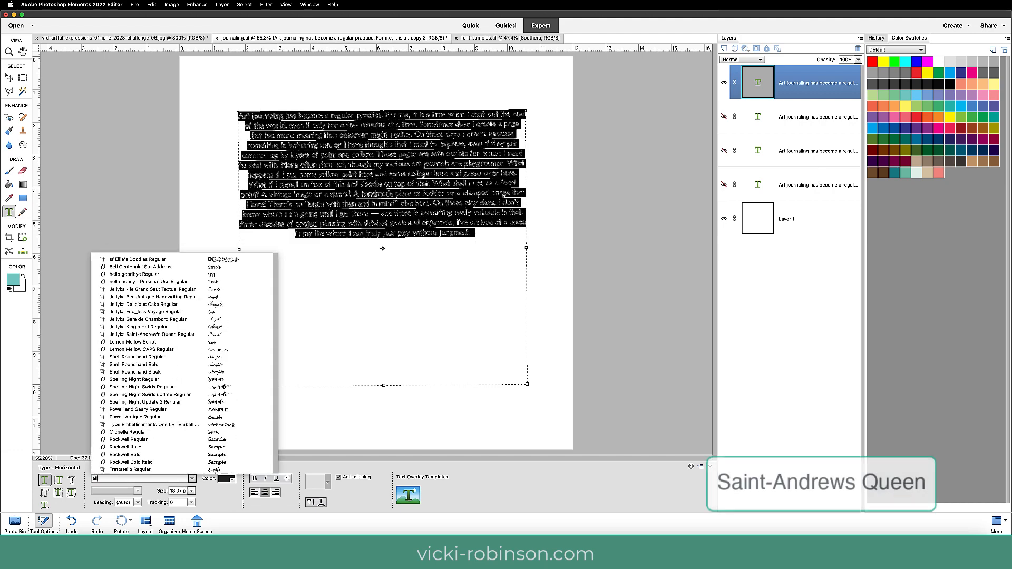
pyautogui.write('y')
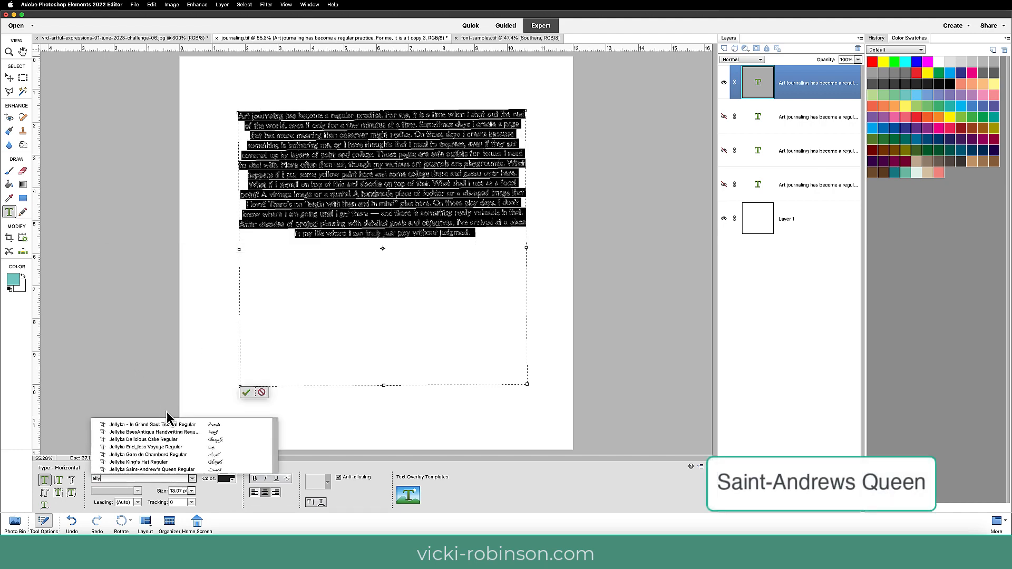
pyautogui.click(174, 470)
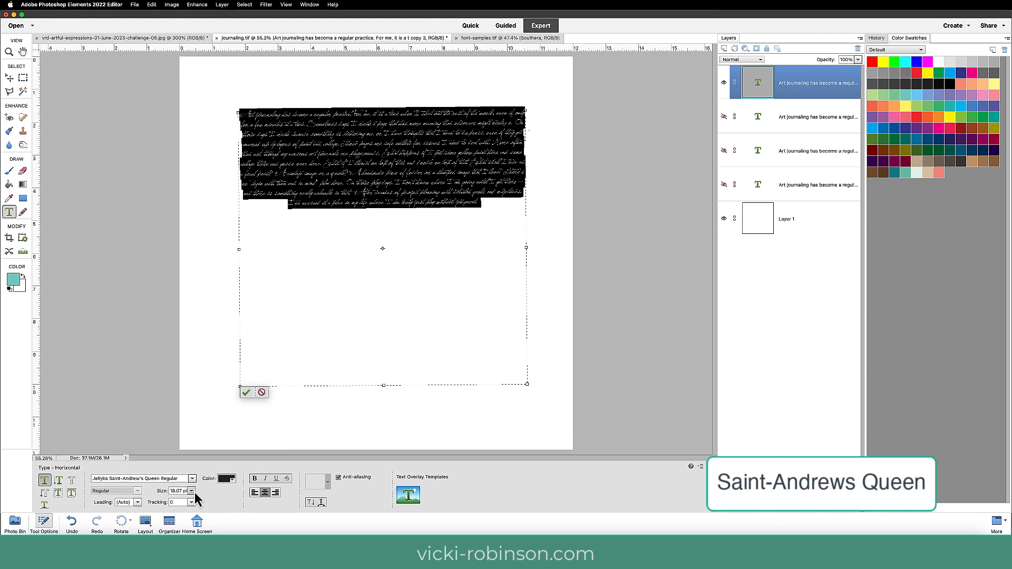
# Set the size of the selected journaling text to 30 pt and commit the text edit.
pyautogui.click(191, 491)
pyautogui.moveTo(187, 529)
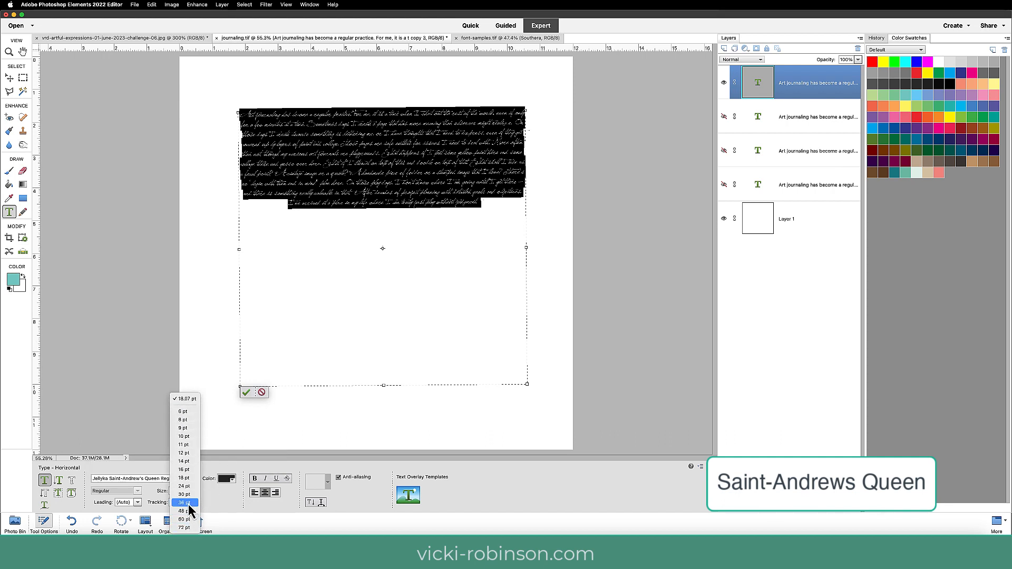
pyautogui.click(185, 496)
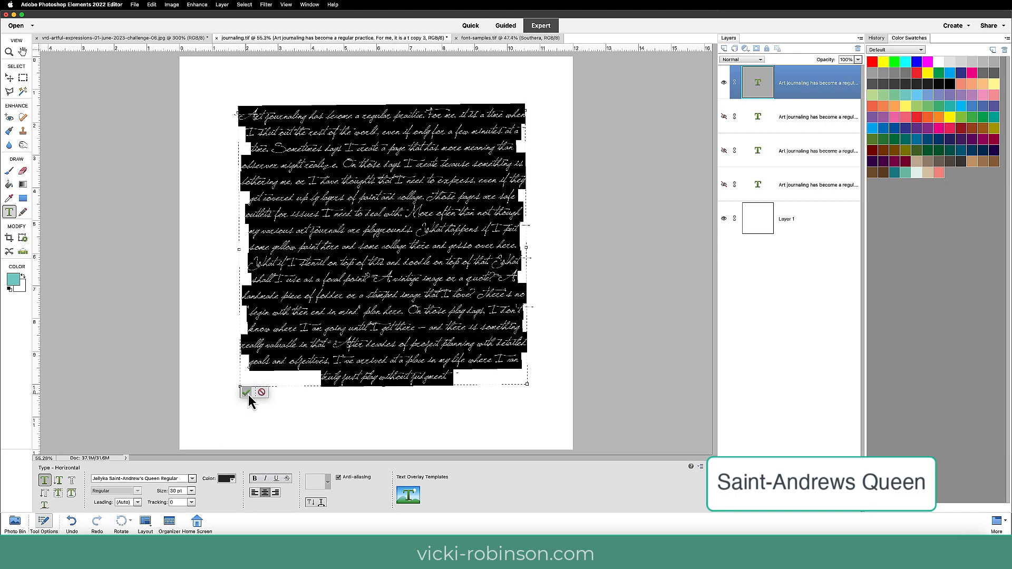
pyautogui.click(247, 394)
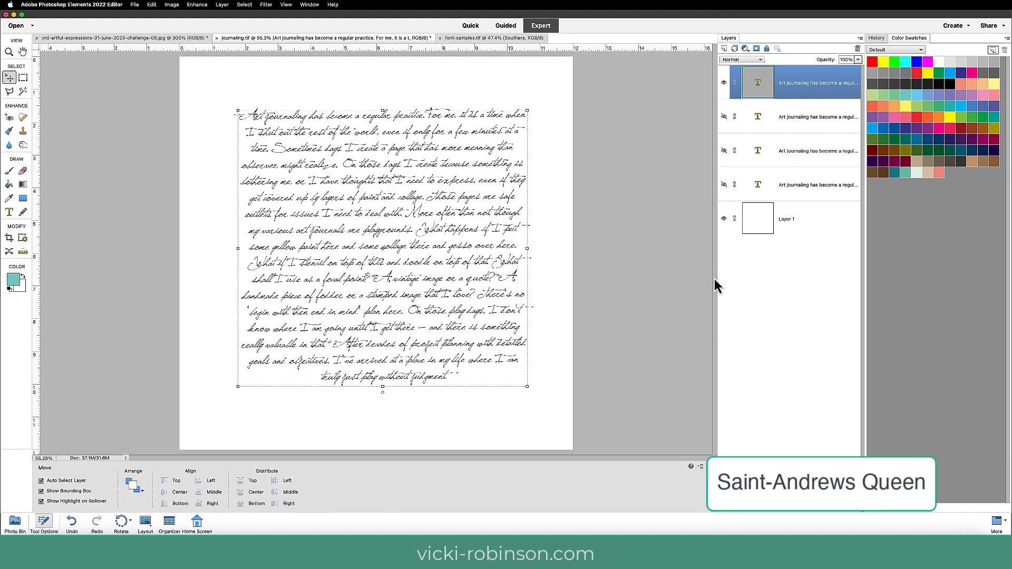
# Set the tracking of the whole Saint-Andrew's Queen paragraph to -100 and commit the edit.
pyautogui.press('super+equal')
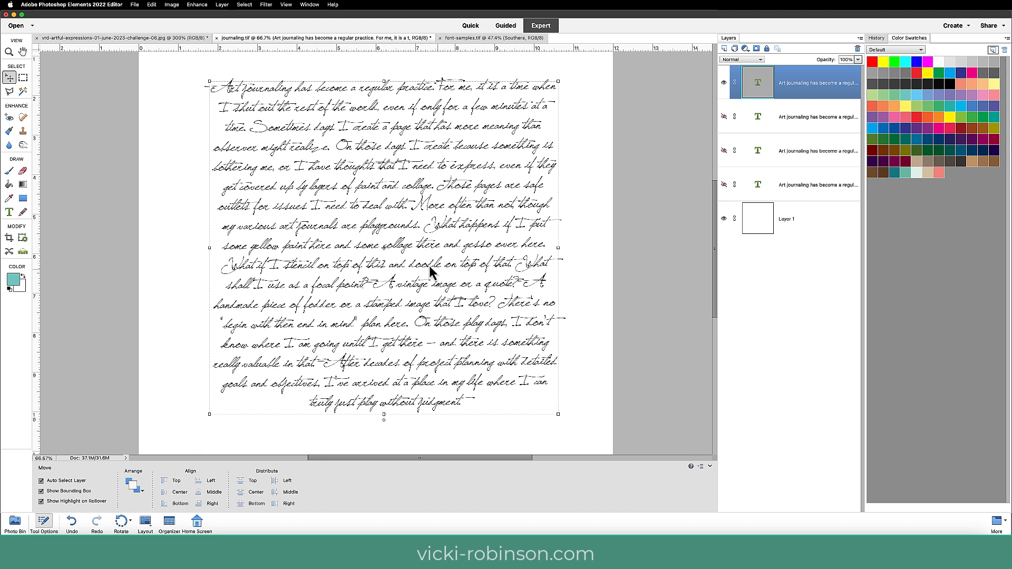
pyautogui.press('t')
pyautogui.click(379, 212)
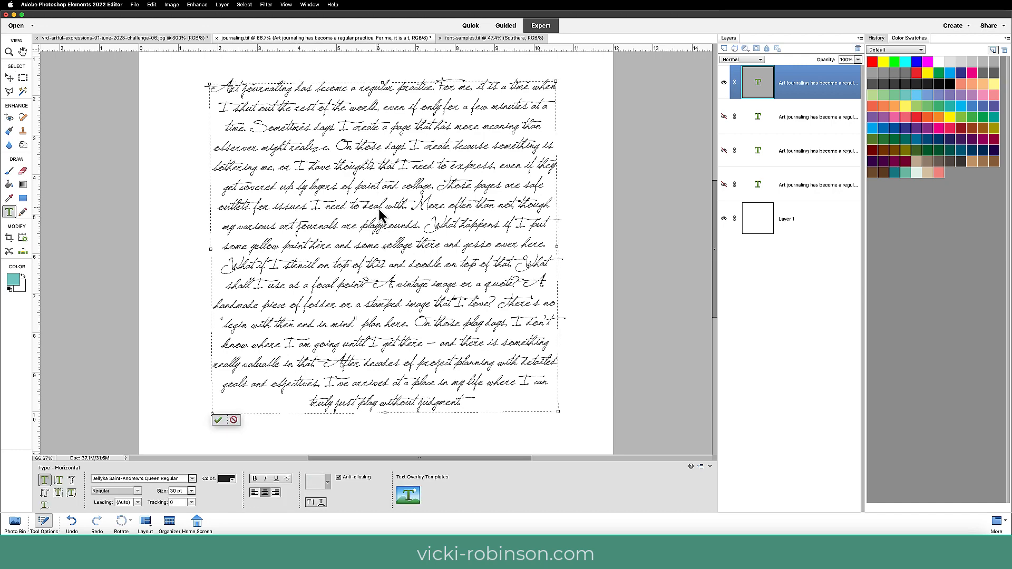
pyautogui.press('super+a')
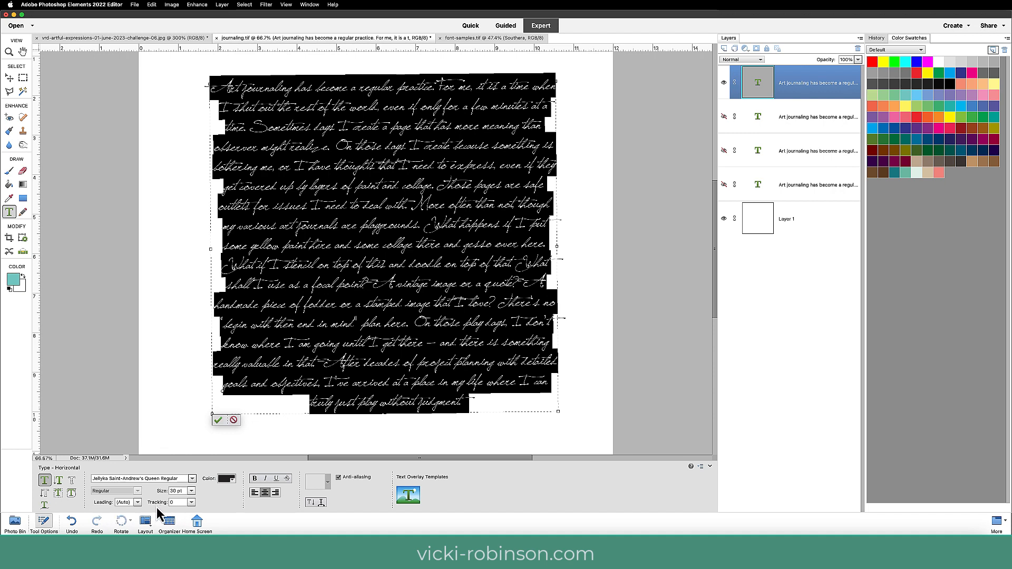
pyautogui.click(192, 503)
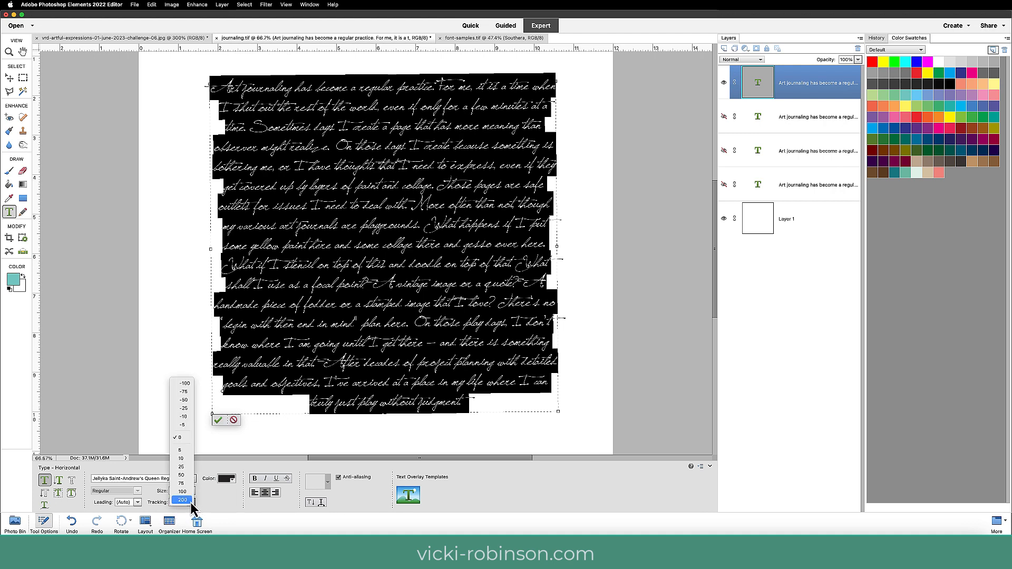
pyautogui.click(188, 385)
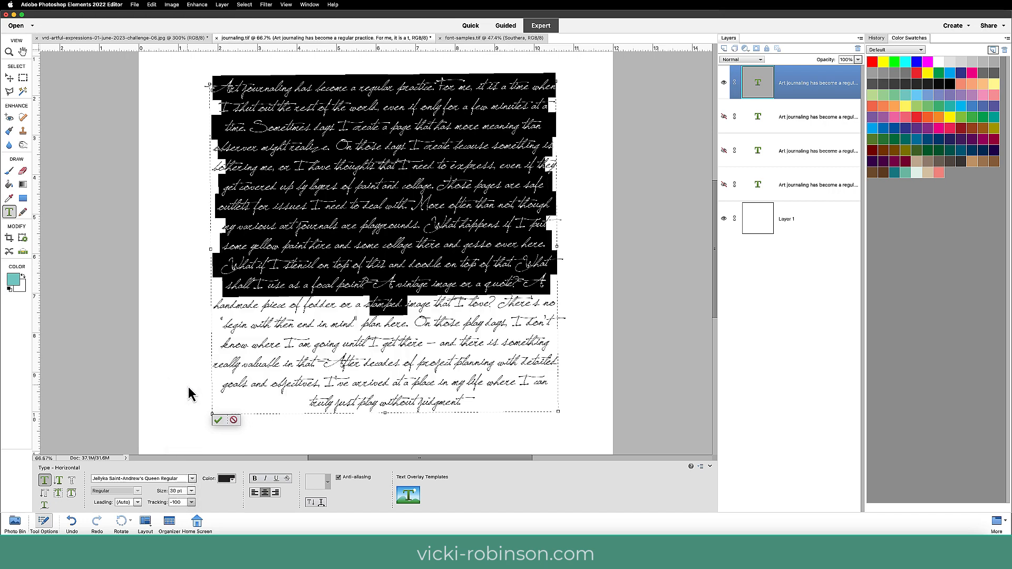
pyautogui.click(218, 420)
pyautogui.press('v')
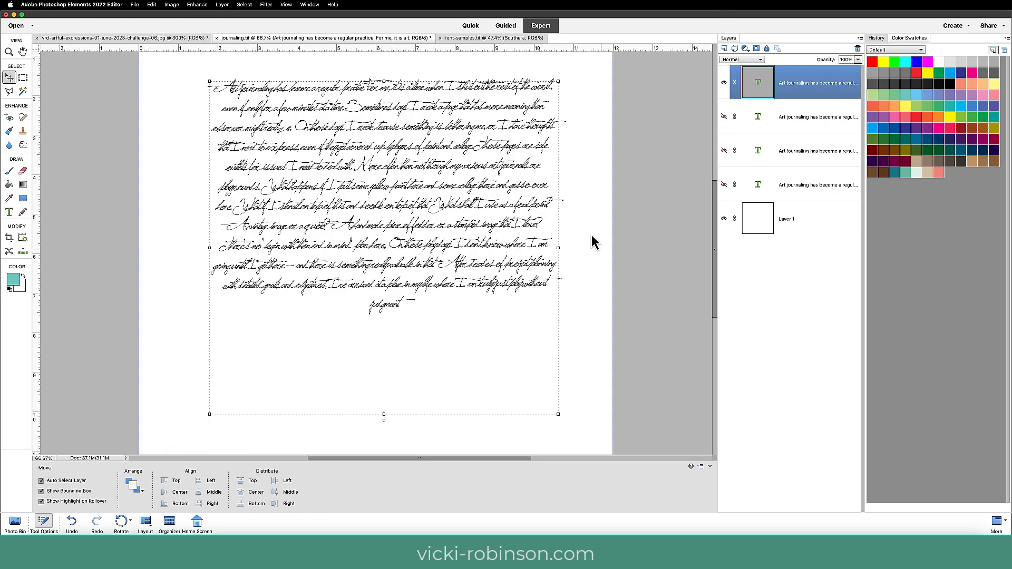
# Tighten the tracking of the entire Saint-Andrew's Queen paragraph further to -160 and commit the edit.
pyautogui.press('super+1')
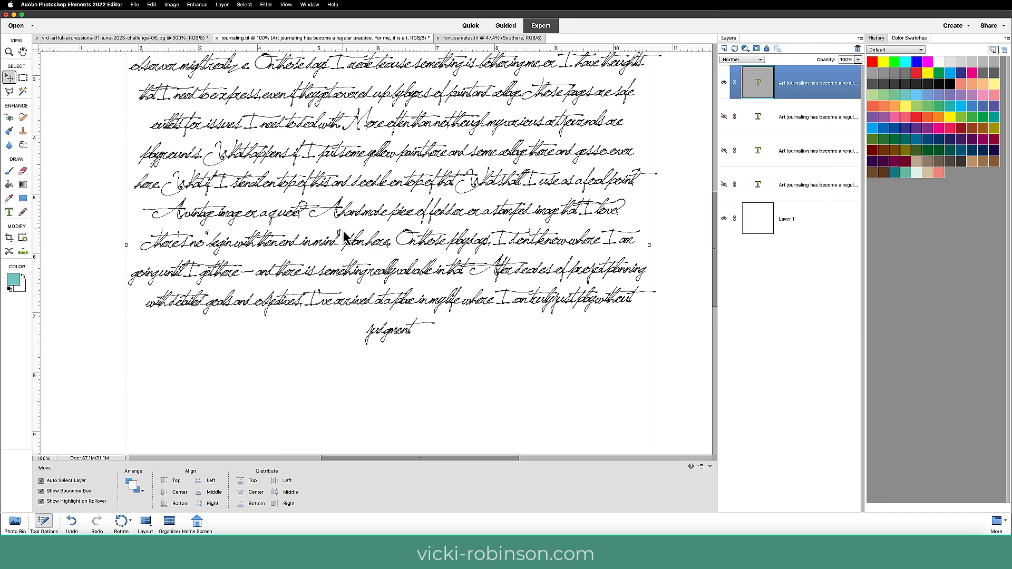
pyautogui.press('t')
pyautogui.click(348, 214)
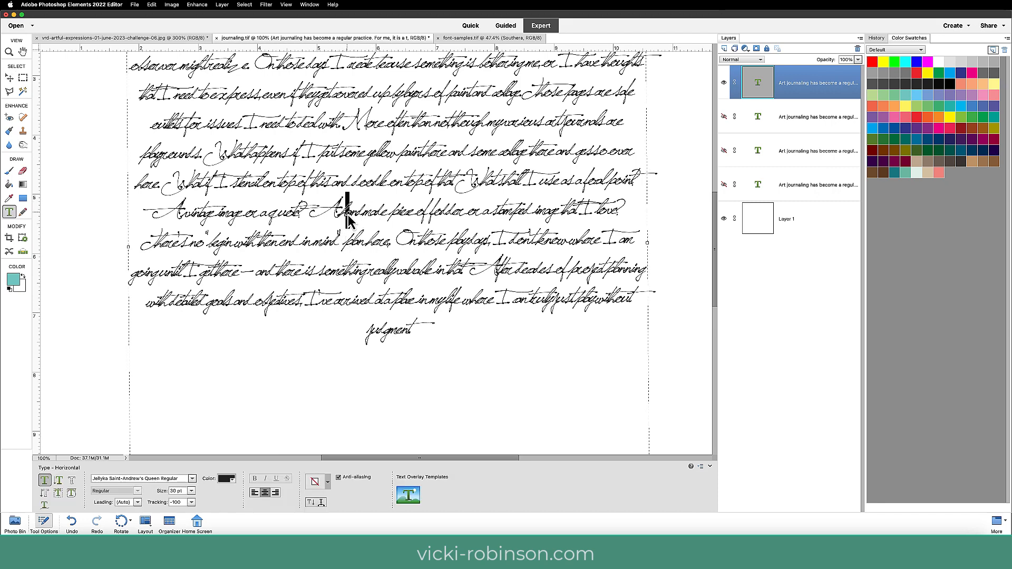
pyautogui.press('super+a')
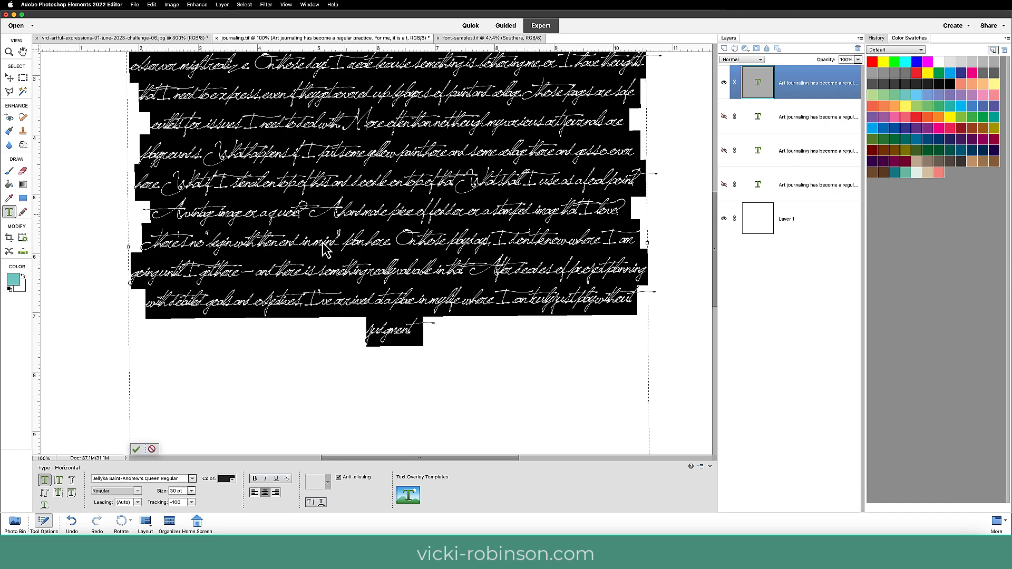
pyautogui.click(181, 504)
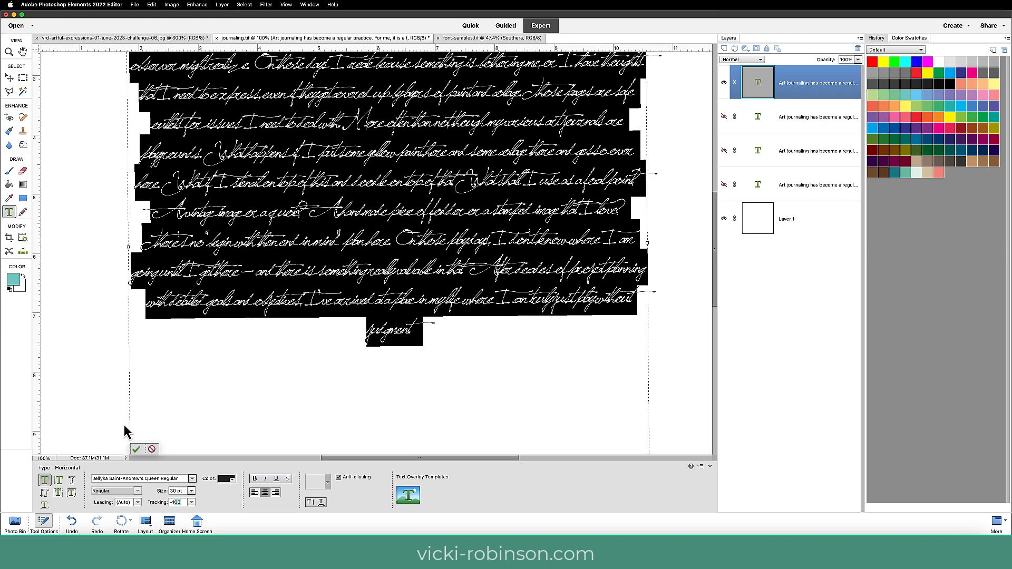
pyautogui.write('-160')
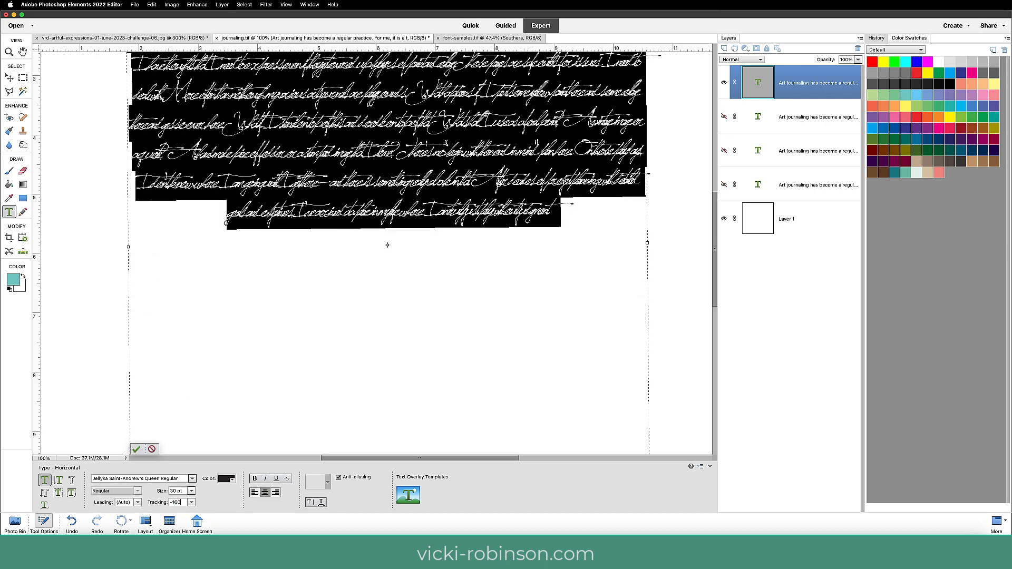
pyautogui.click(137, 450)
pyautogui.press('super+minus')
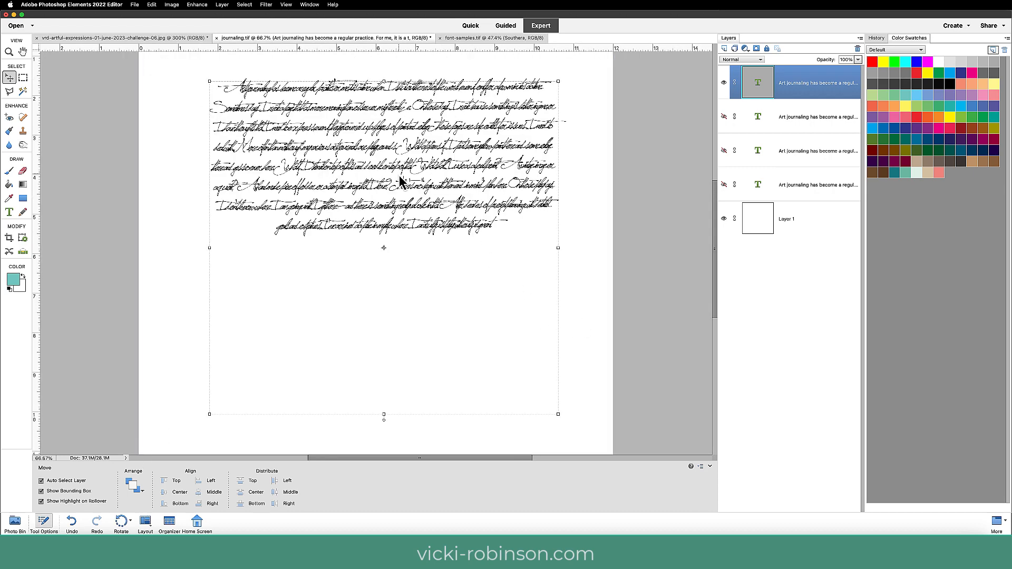
# Check the samples in font-samples.tif, and change the whole journaling.tif paragraph to Blue Signature PERSONAL USE Regular, committing the edit.
pyautogui.click(471, 38)
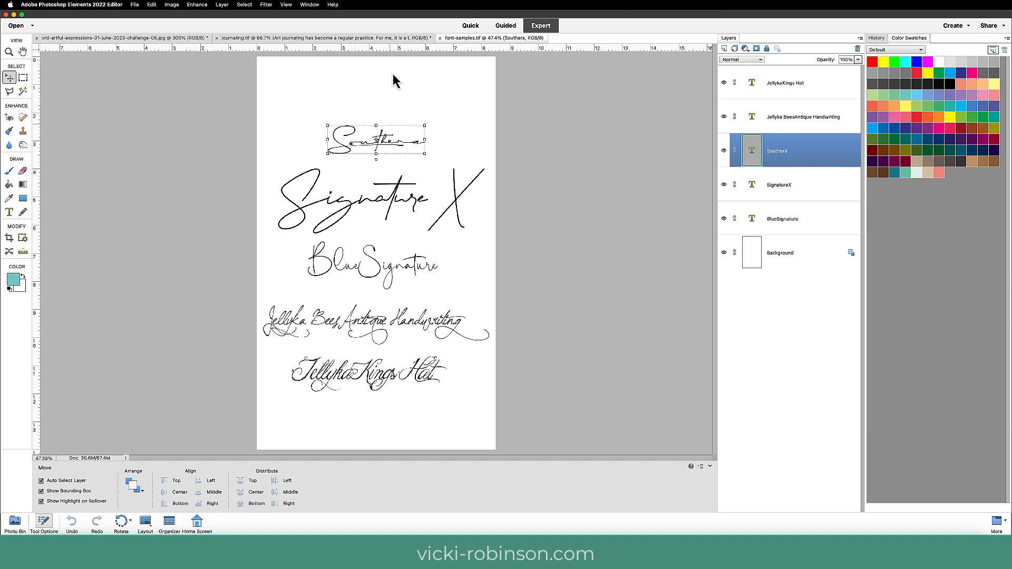
pyautogui.click(380, 40)
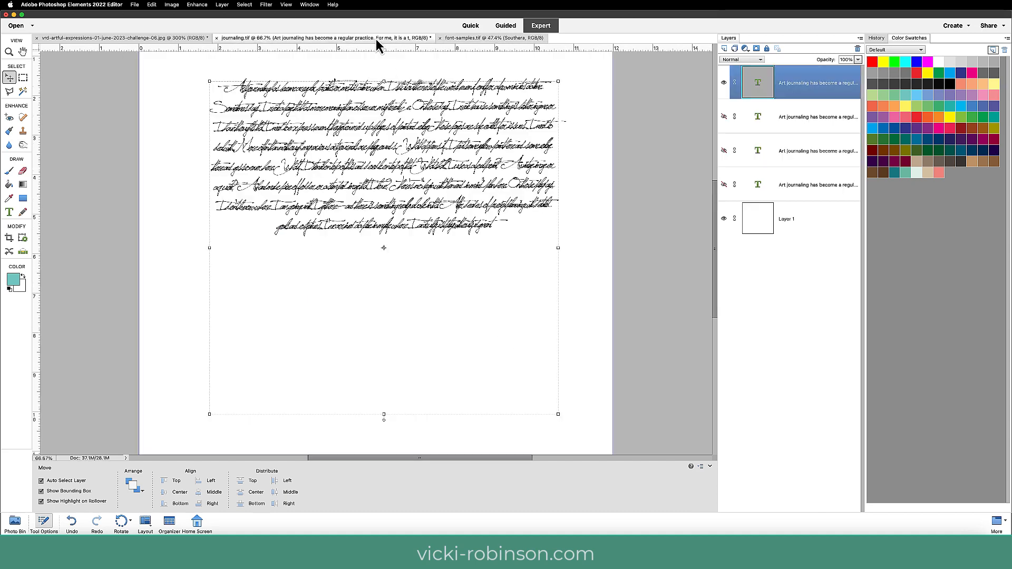
pyautogui.press('t')
pyautogui.click(352, 151)
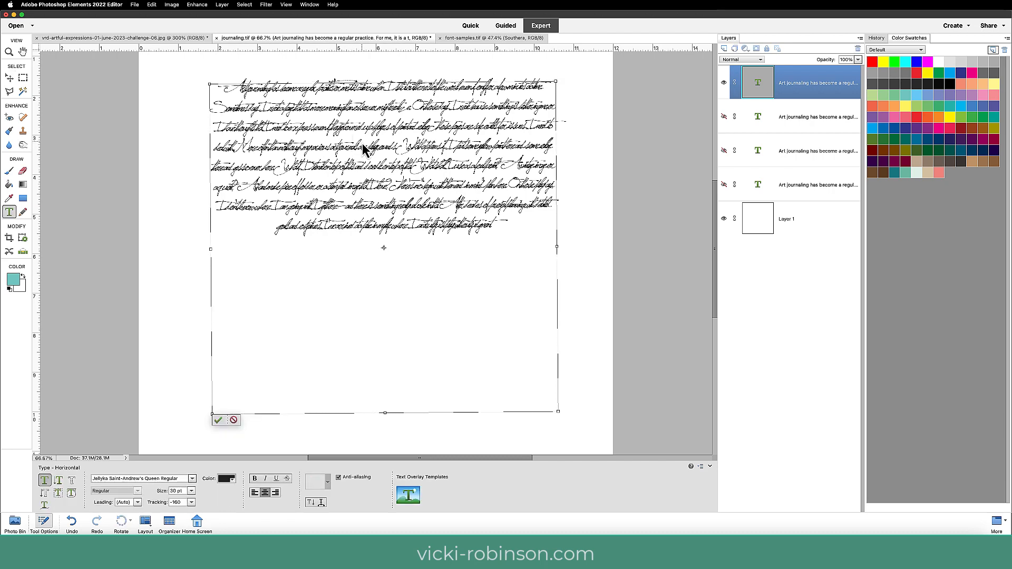
pyautogui.press('super+a')
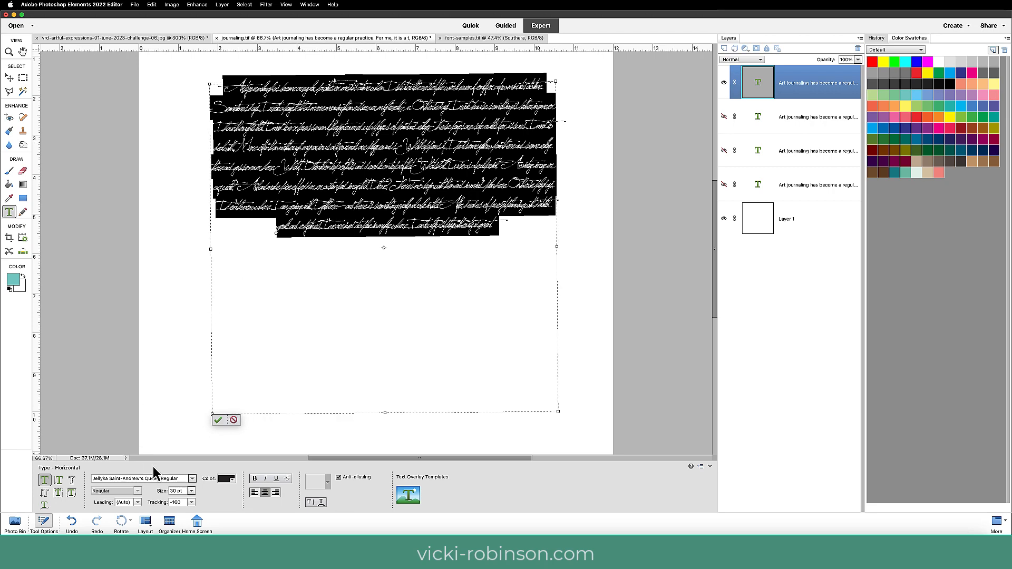
pyautogui.click(96, 481)
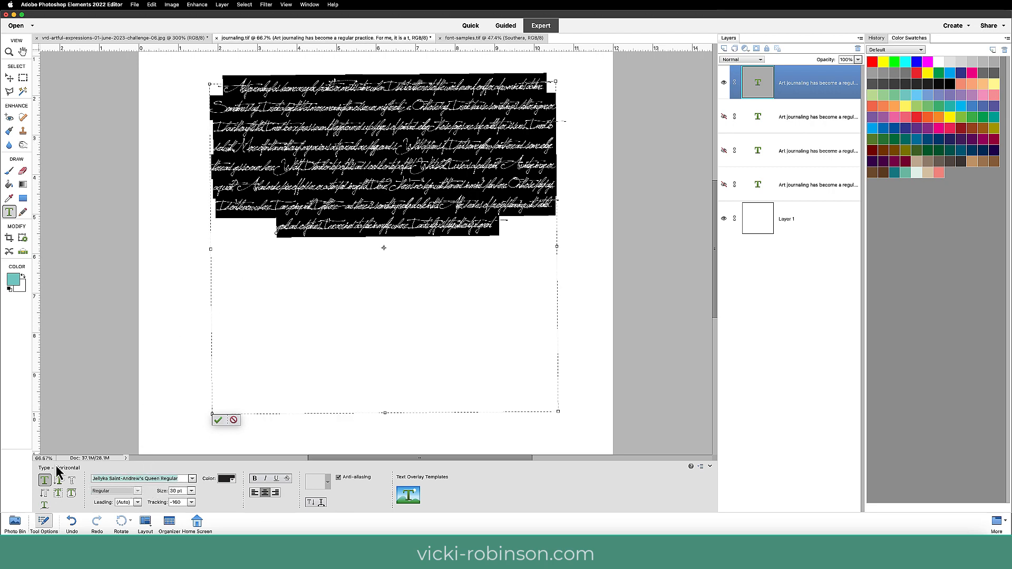
pyautogui.write('blue')
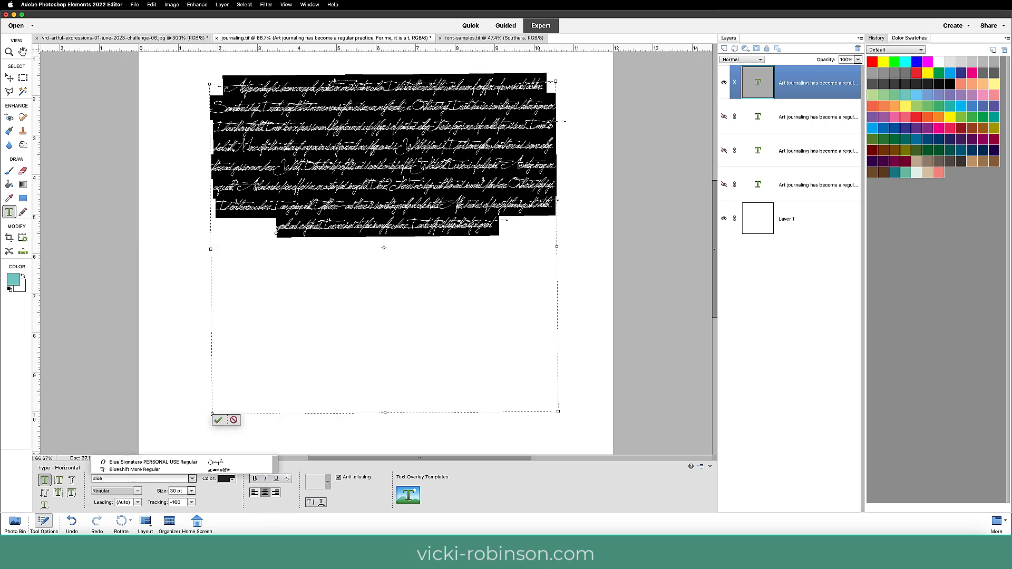
pyautogui.click(133, 465)
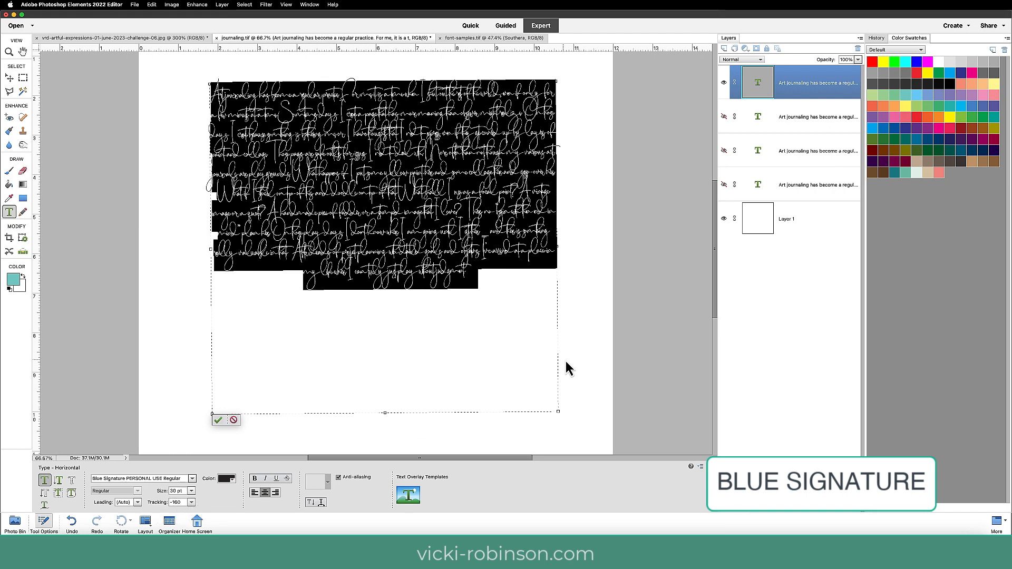
pyautogui.click(217, 422)
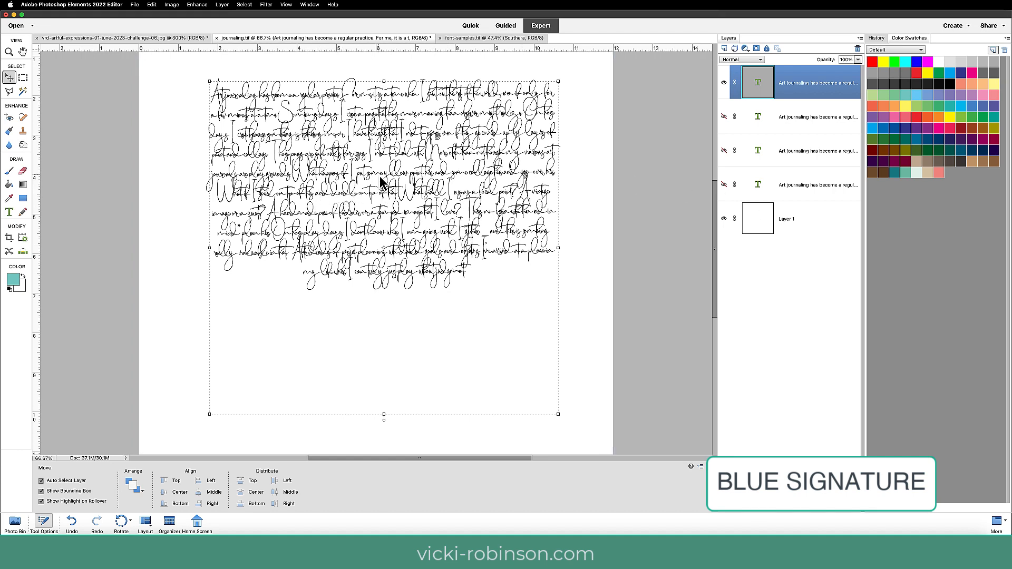
# Set the tracking of the whole Blue Signature paragraph to -200 and commit the edit.
pyautogui.press('t')
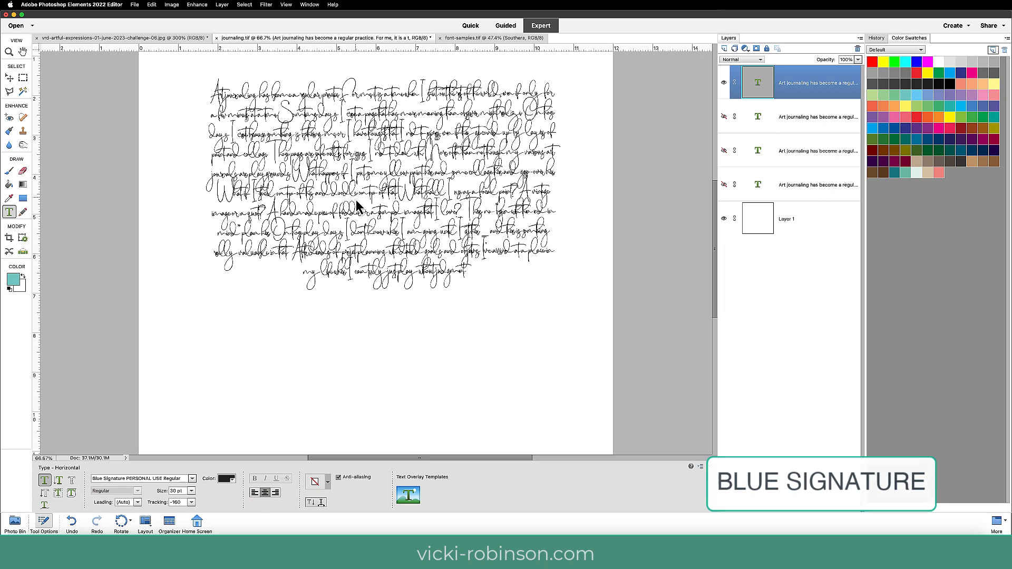
pyautogui.click(357, 202)
pyautogui.press('super+a')
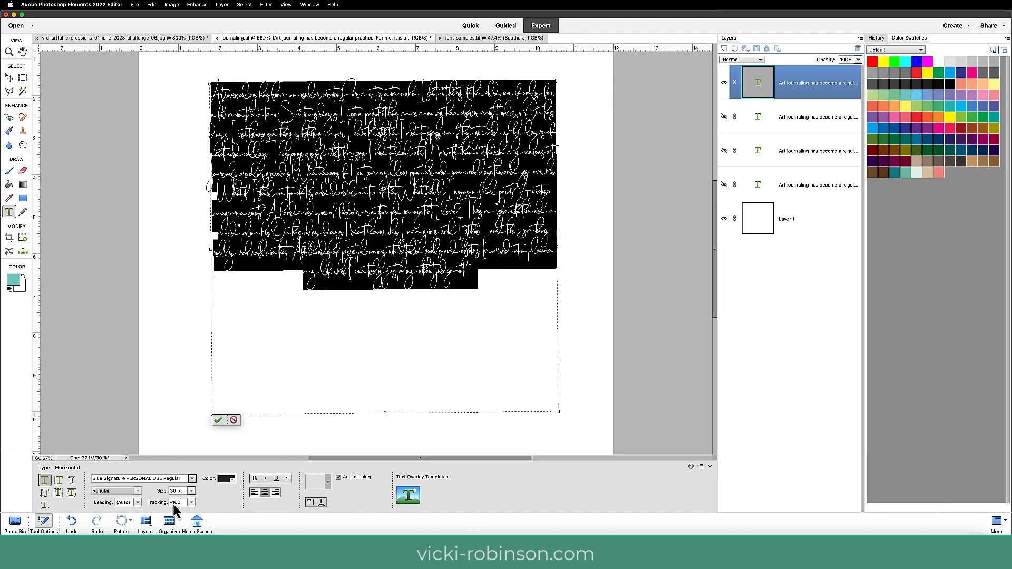
pyautogui.write('-200')
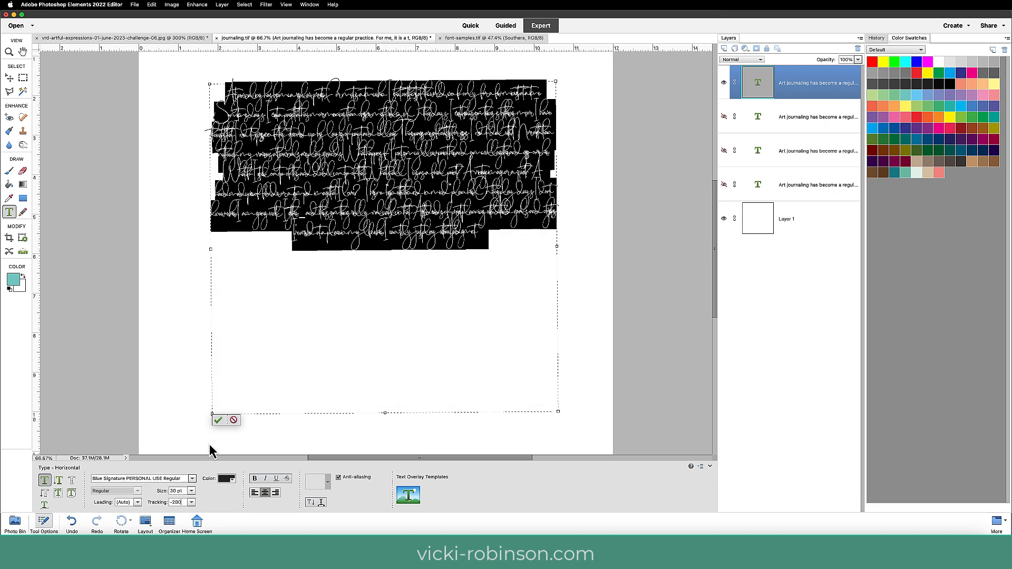
pyautogui.click(218, 420)
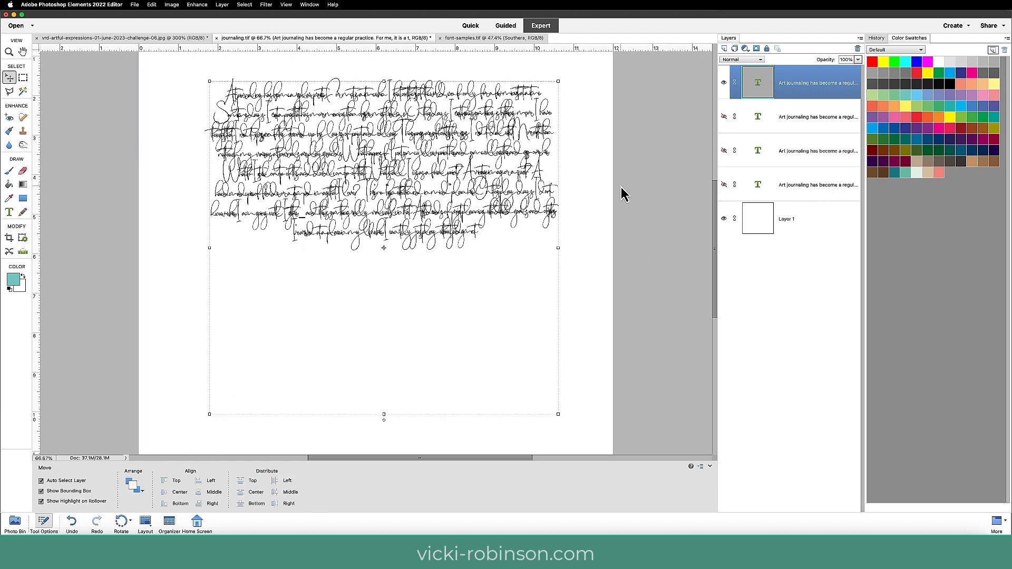
# Examine the Blue Signature paragraph at 100%, and switch to the vrd-artful-expressions-01-june-2023-challenge-06.jpg document.
pyautogui.press('super+equal')
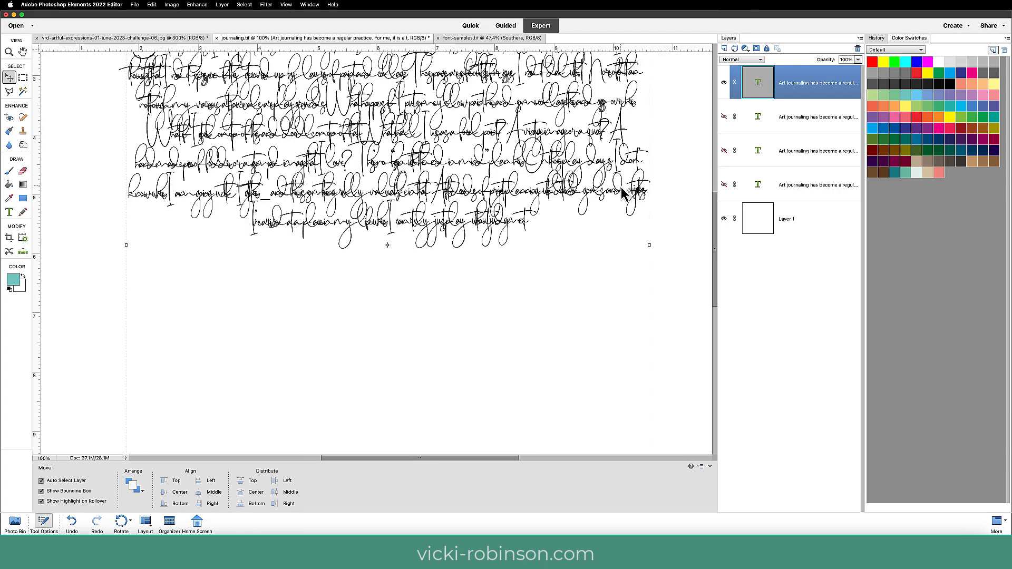
pyautogui.scroll(5, 485, 211)
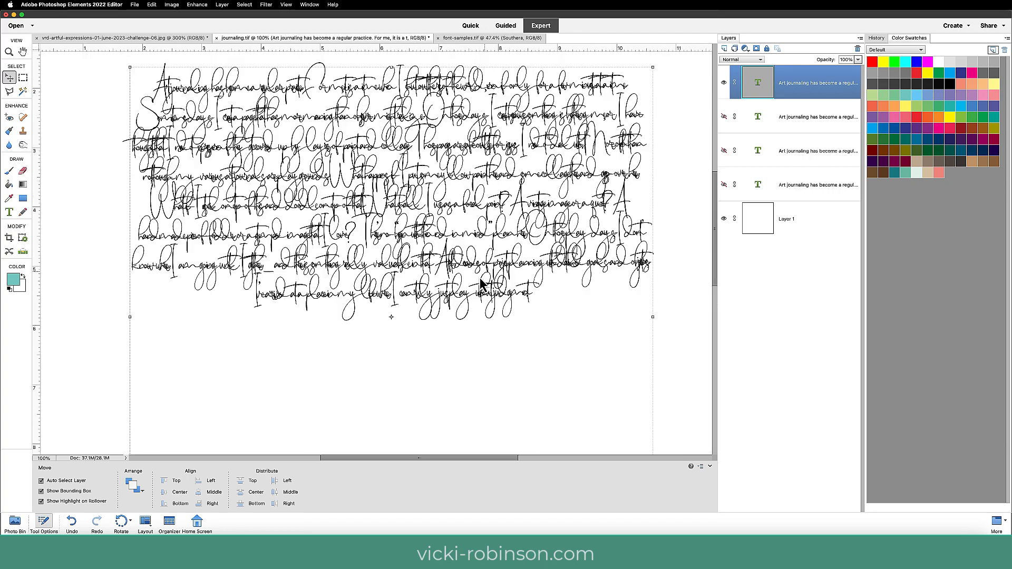
pyautogui.scroll(-1, 481, 285)
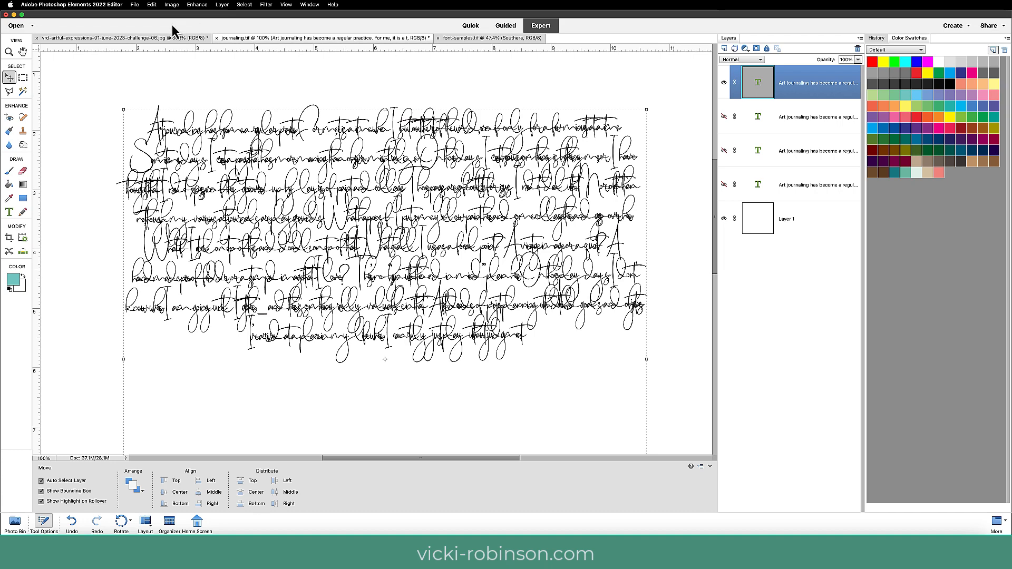
pyautogui.click(180, 39)
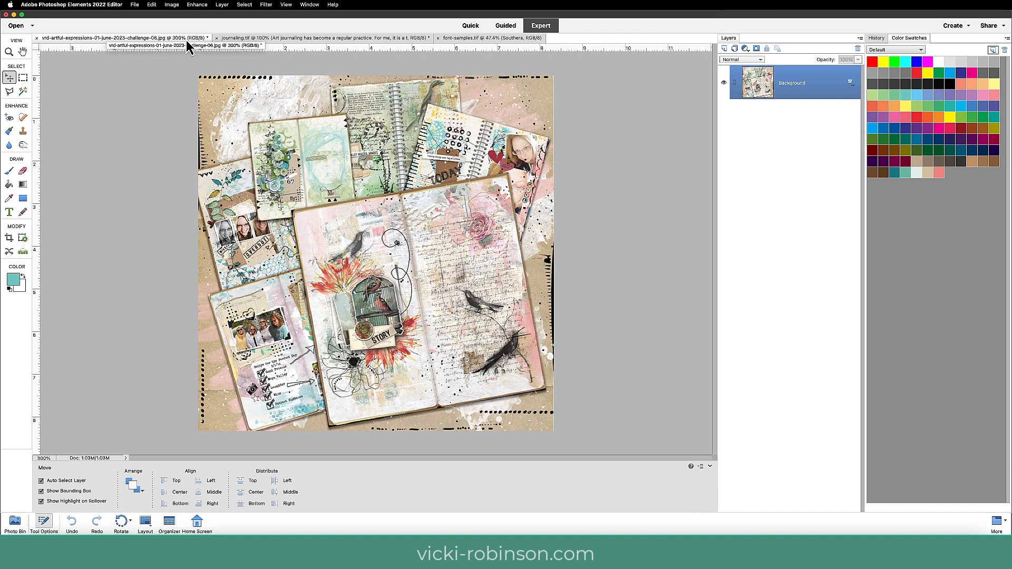